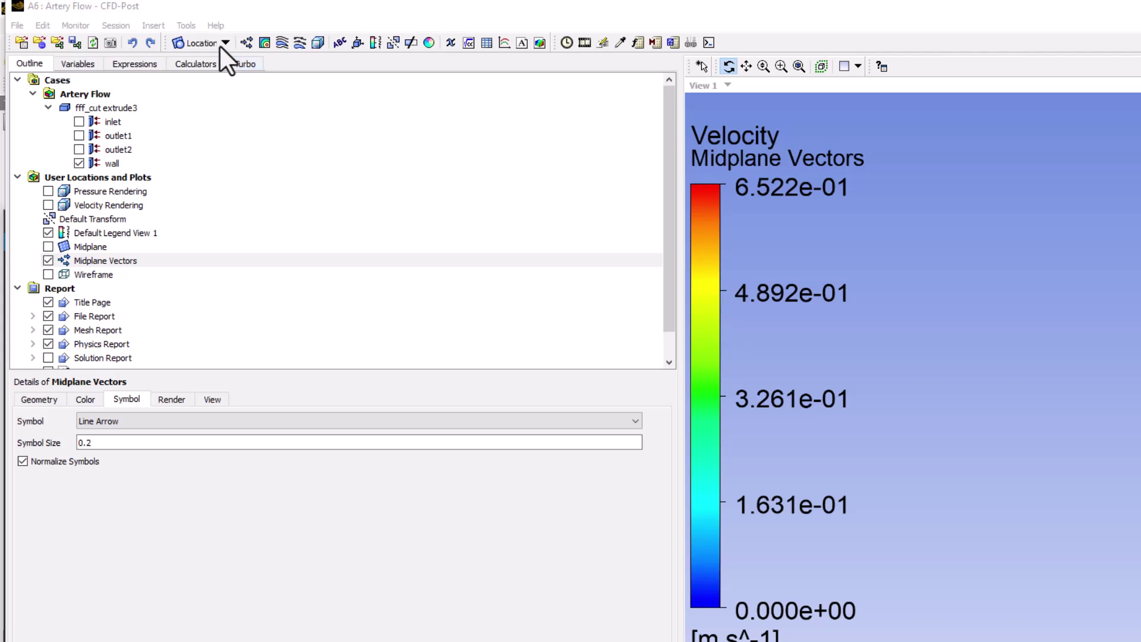
Step: Insert a plane named Sec Plane 1, parallel to XY at Z = -0.02 m
click(220, 43)
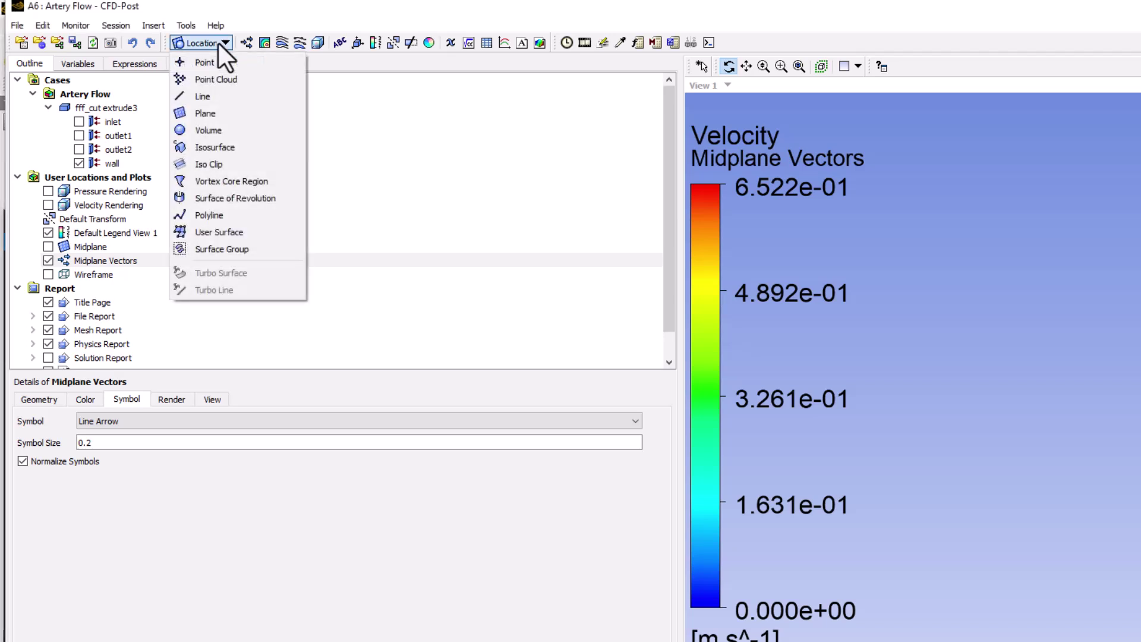
click(274, 112)
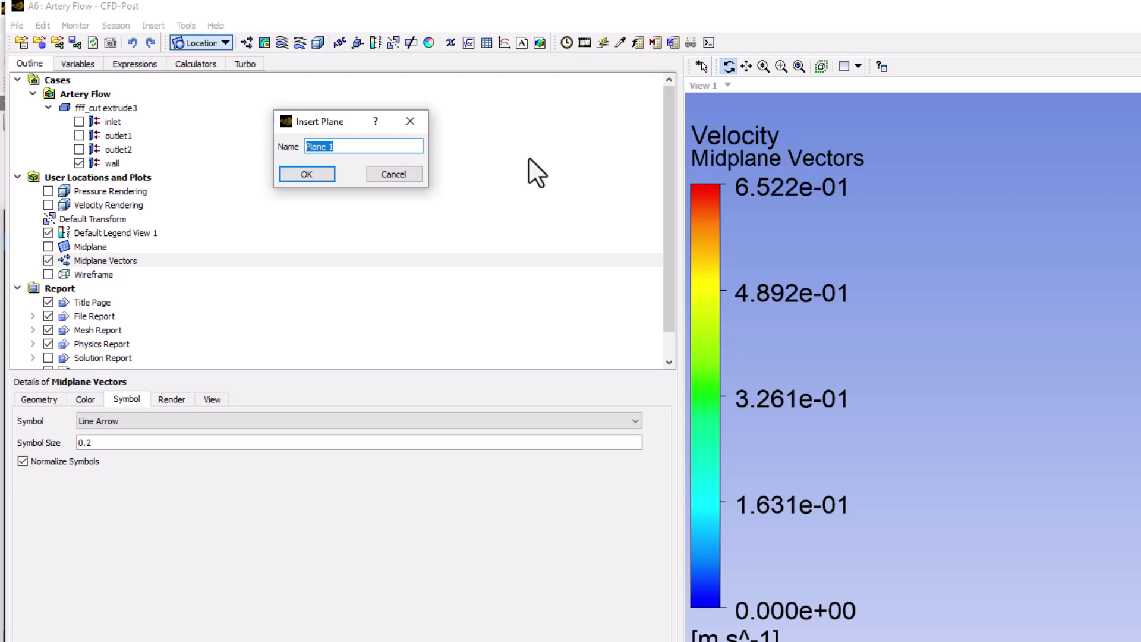
text(Sec Plane 1)
click(316, 171)
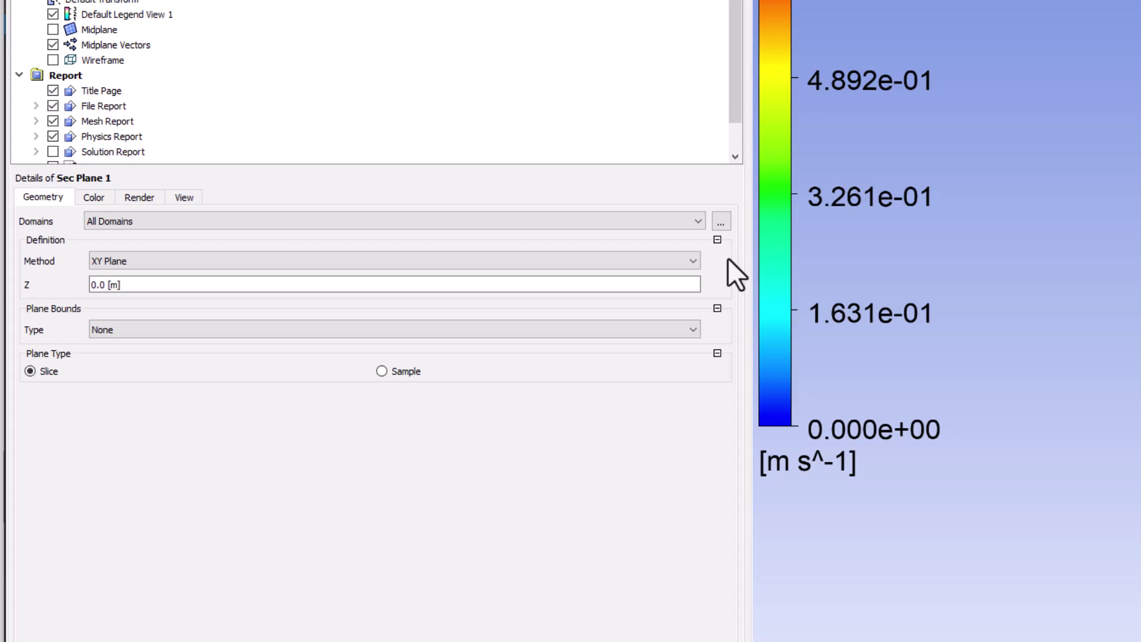
click(240, 285)
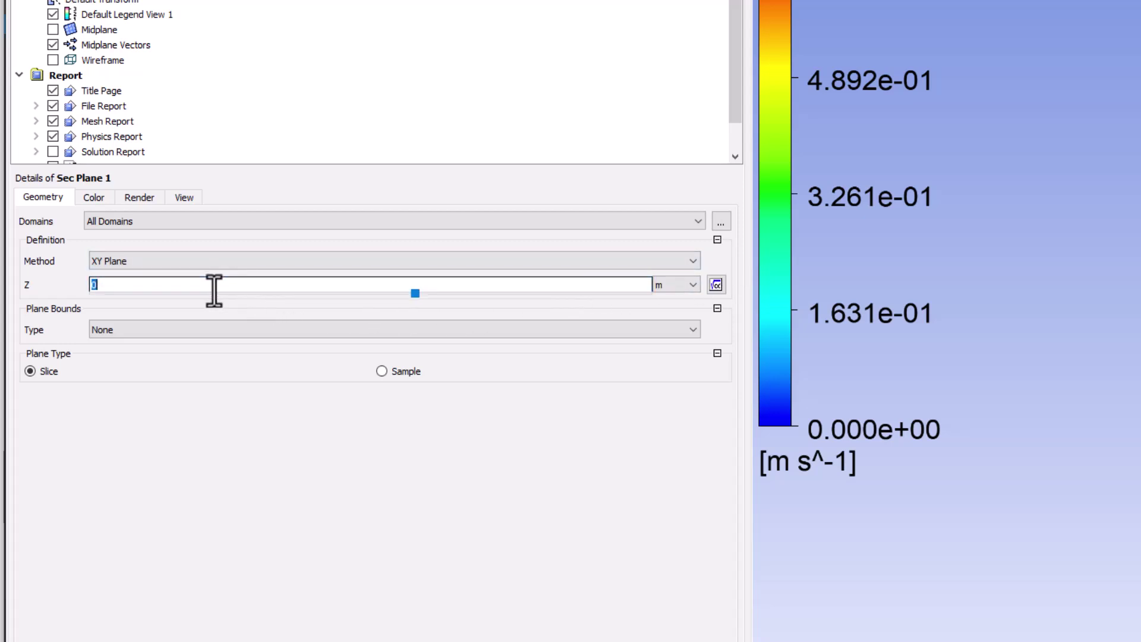
text(-0.02)
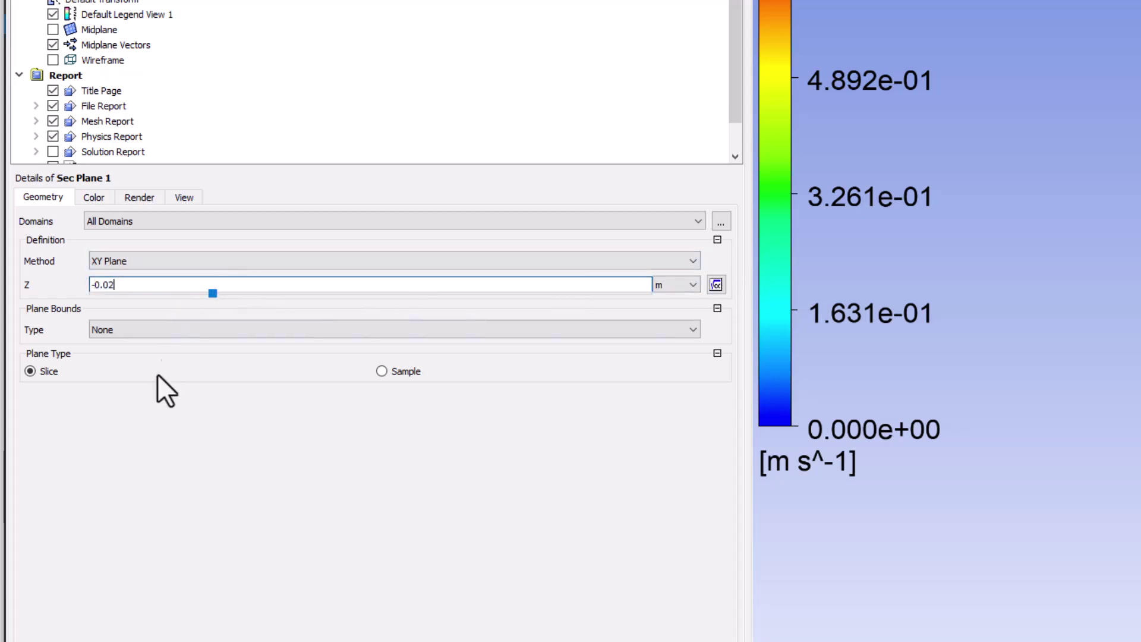
key(Return)
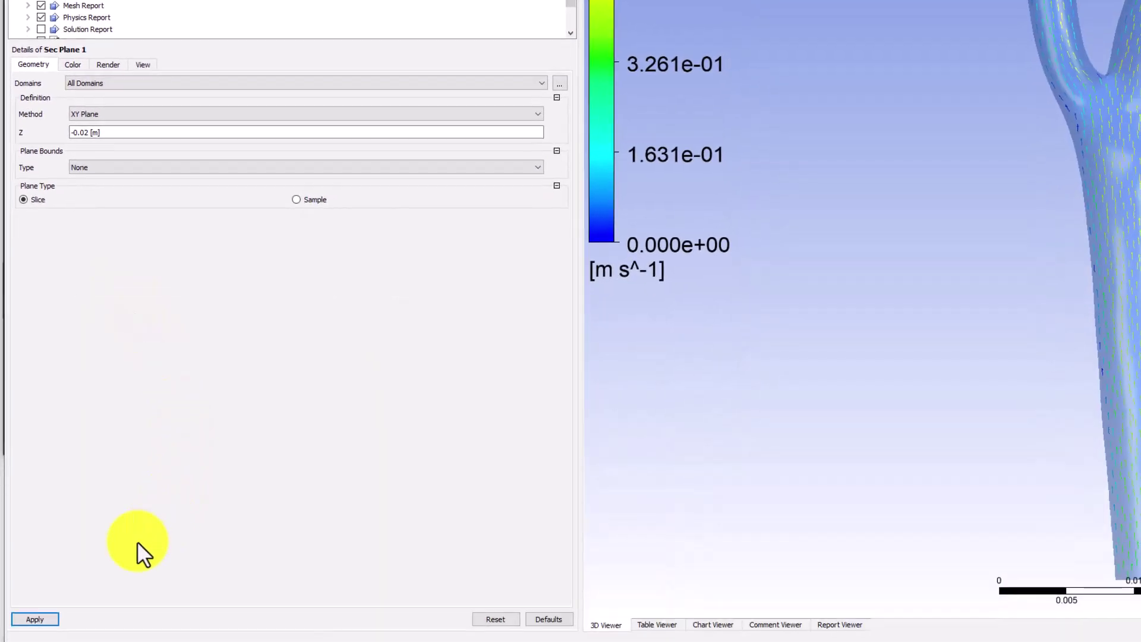
click(36, 620)
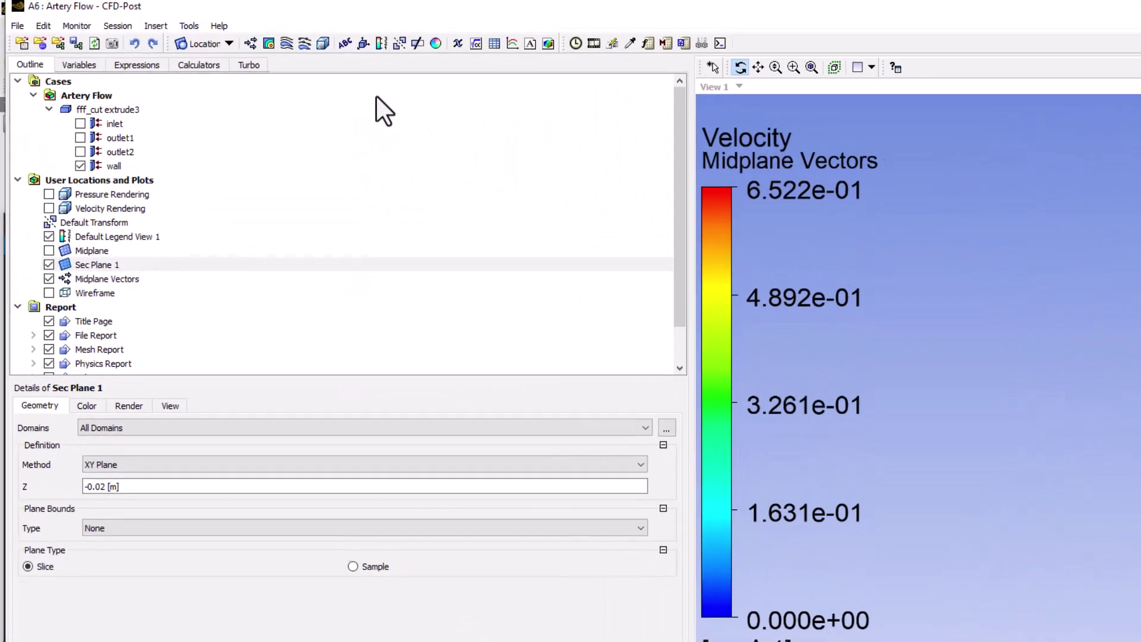
Step: Insert a second XY plane named Sec Plane 2 at Z = 0.005 m
click(223, 44)
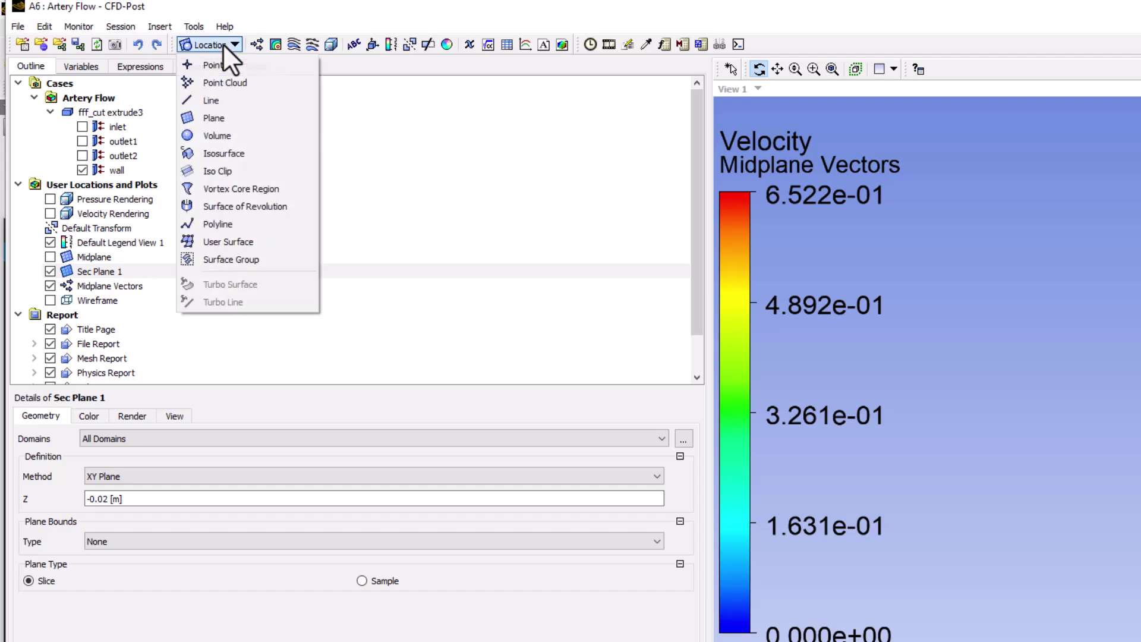
click(280, 117)
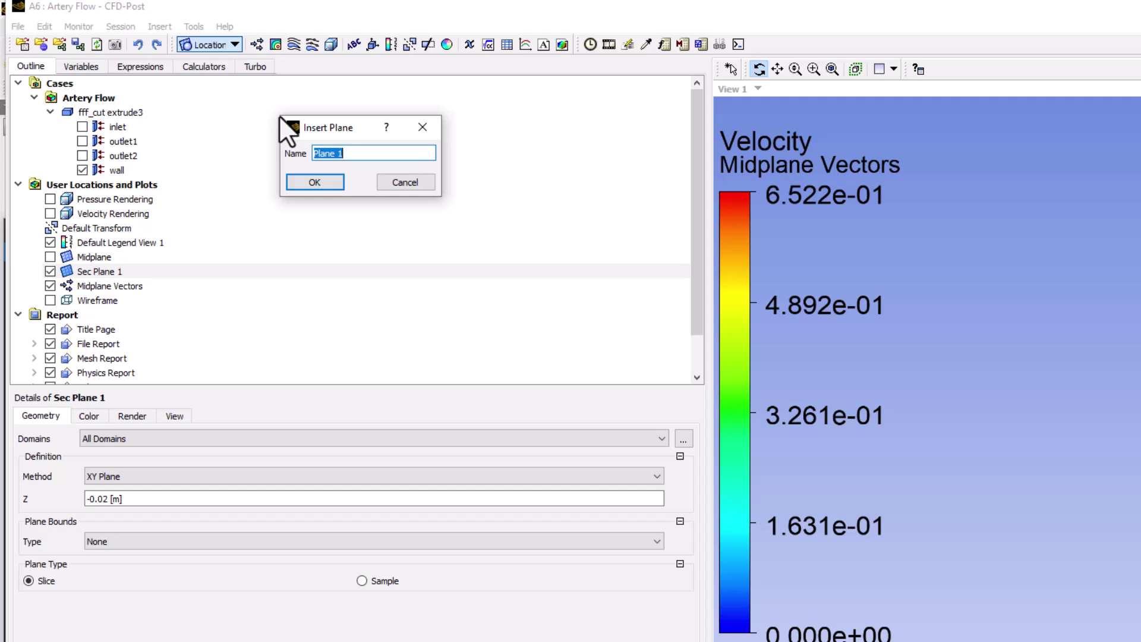
text(Sec Plane 2)
key(Return)
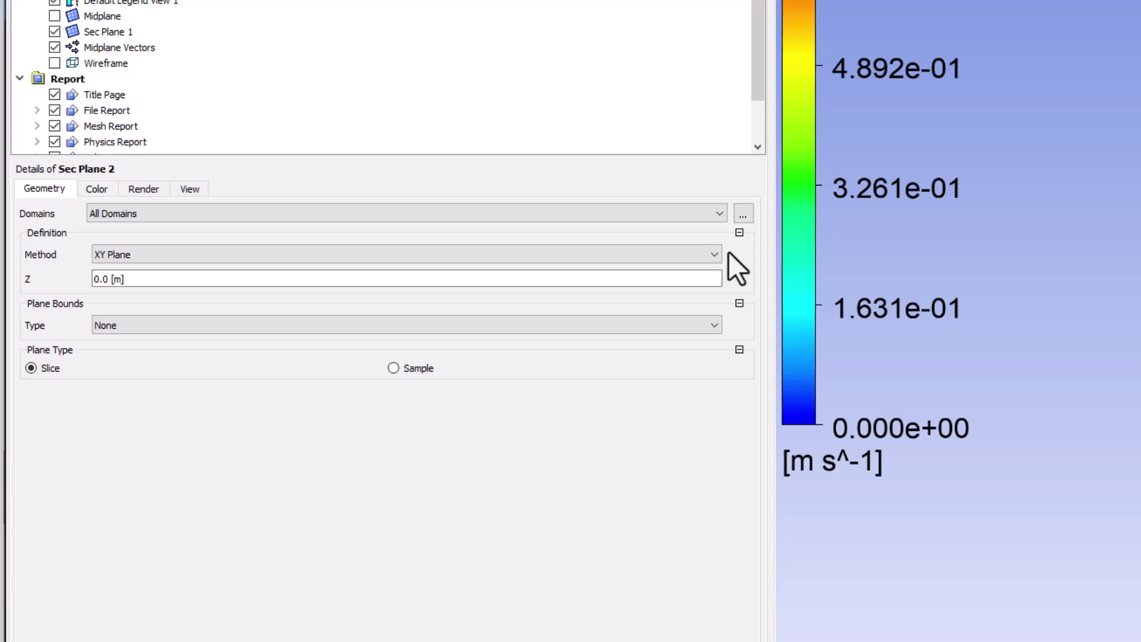
click(195, 284)
text(.00)
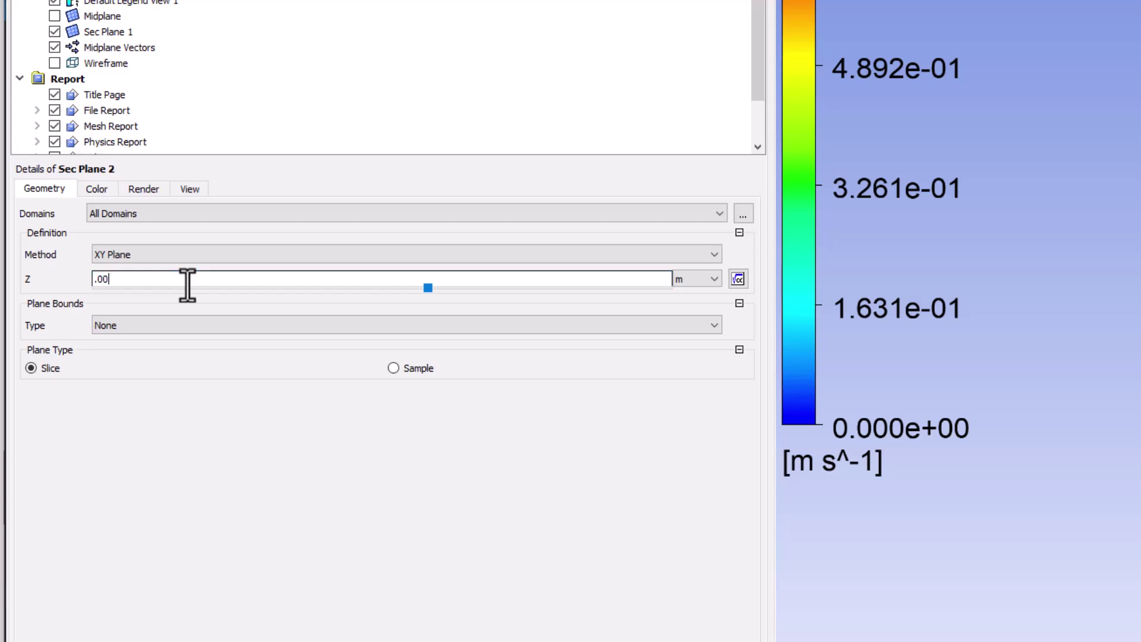
text(5)
key(Return)
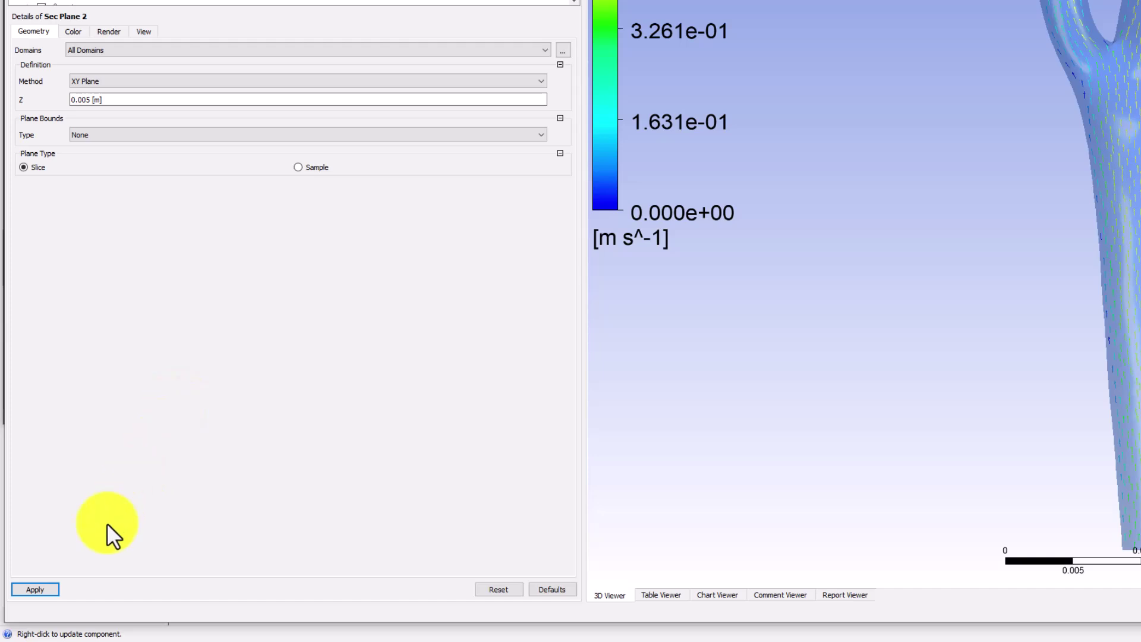
click(43, 591)
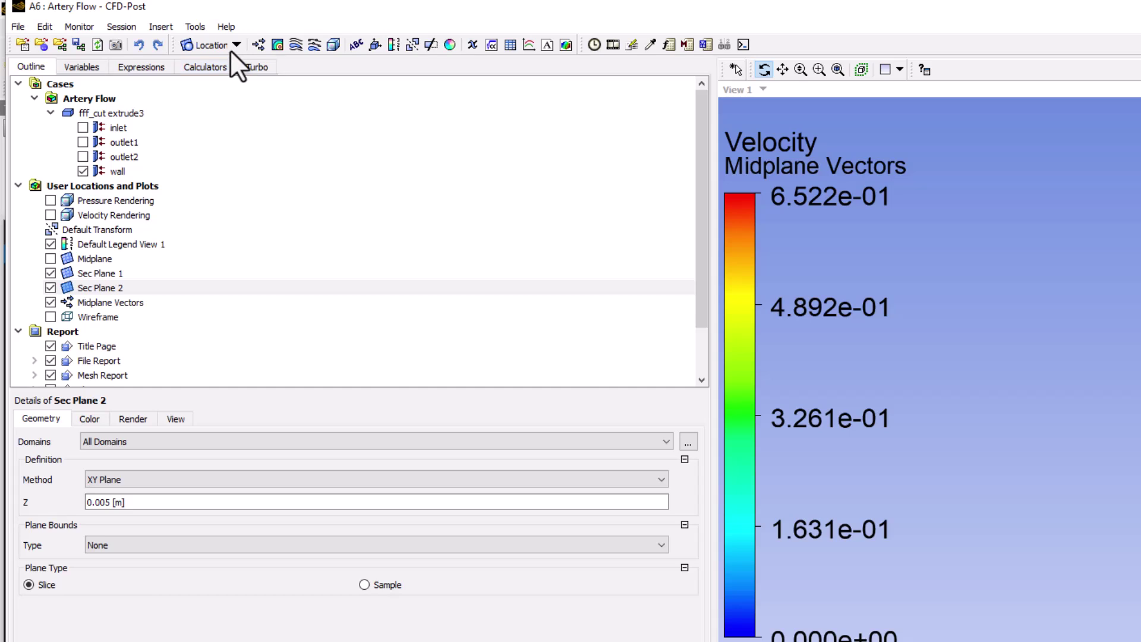
Step: Insert a third XY plane named Sec Plane 3 at Z = 0.015 m
click(235, 45)
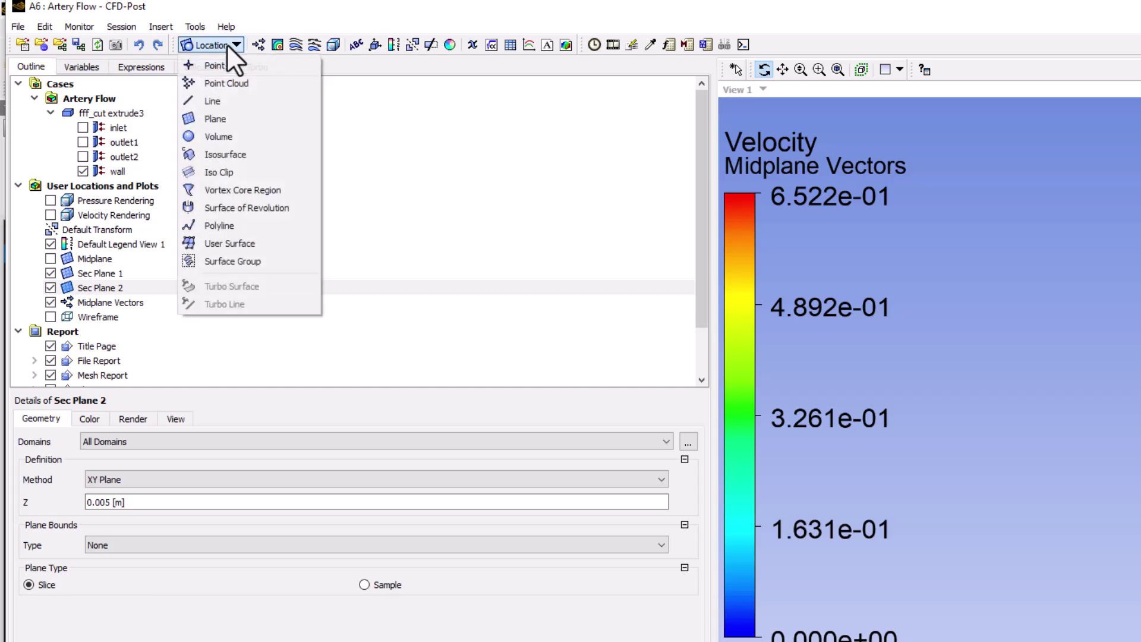
click(279, 114)
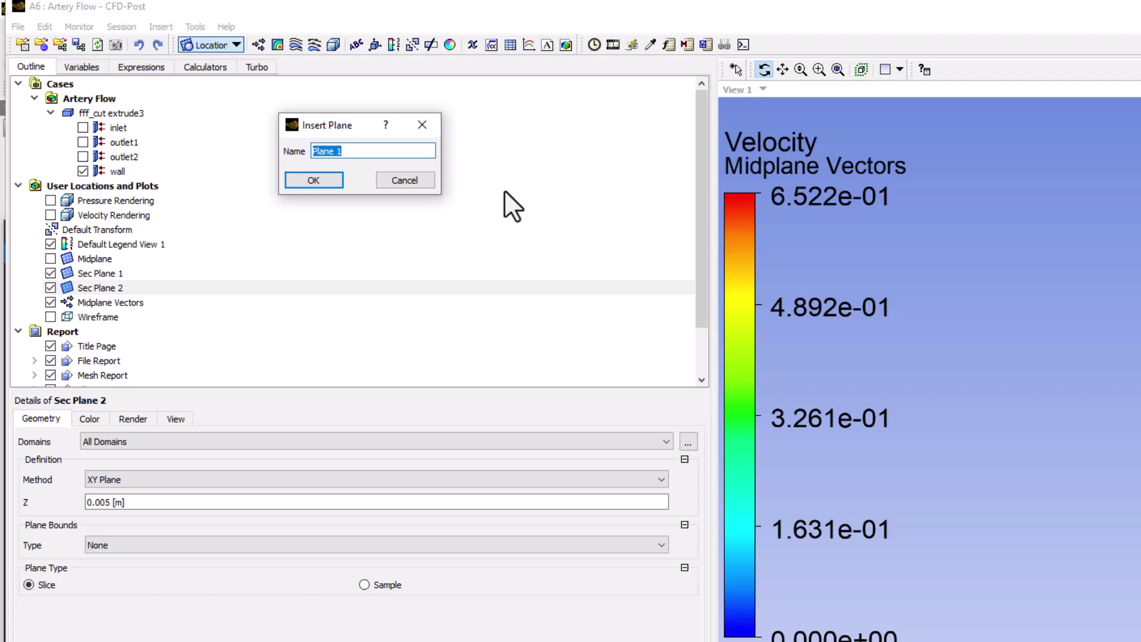
text(Sec Plane 3)
key(Return)
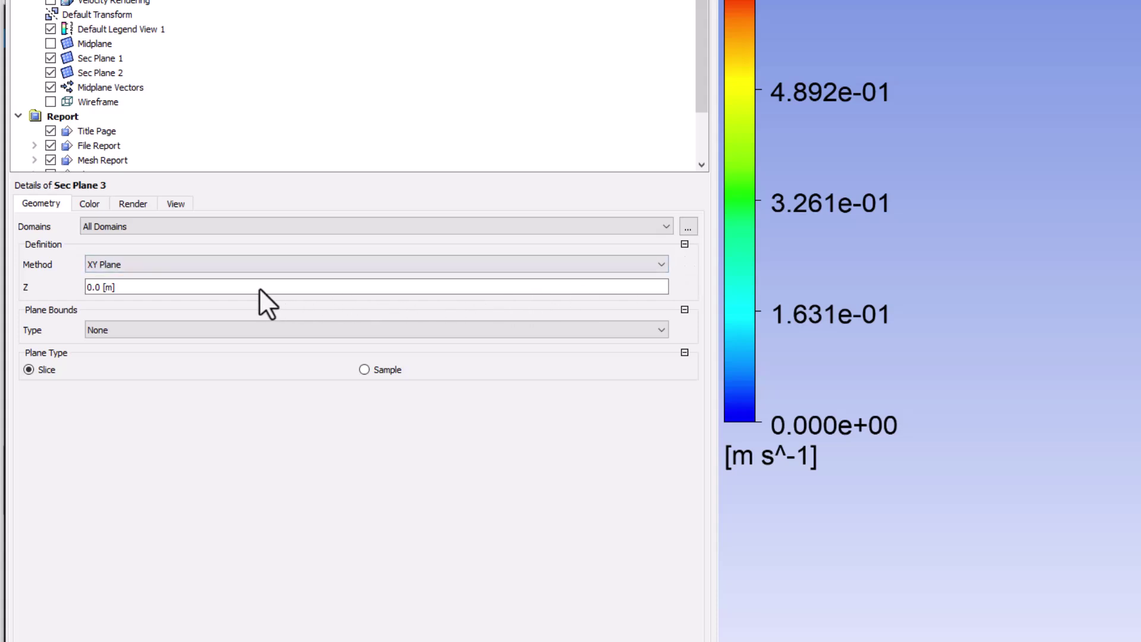
click(244, 287)
text(0.015)
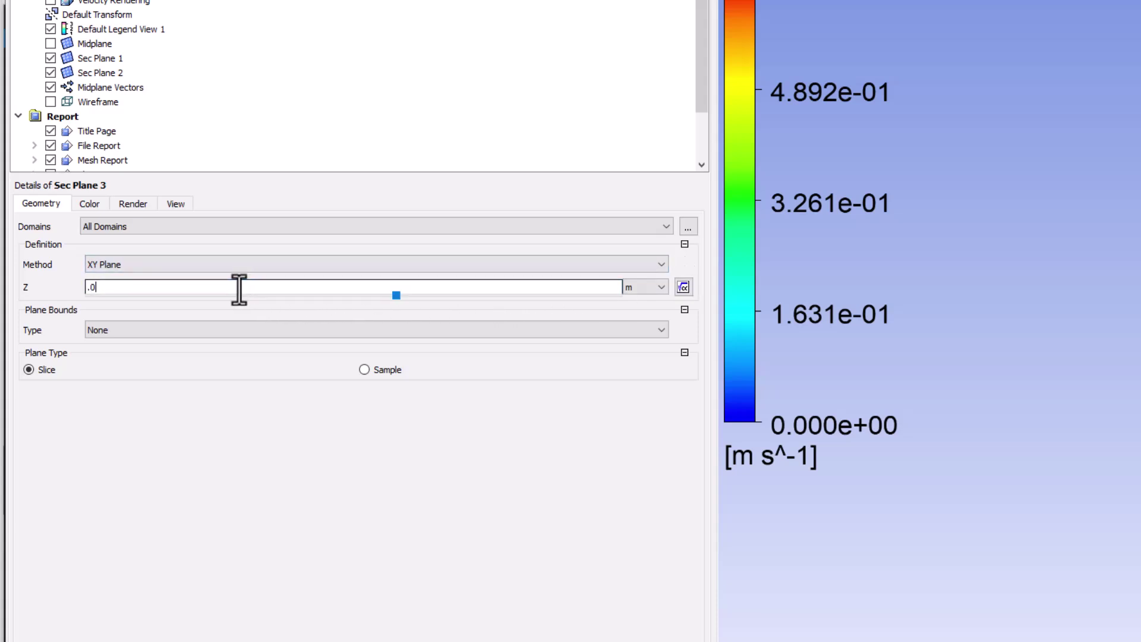
key(Return)
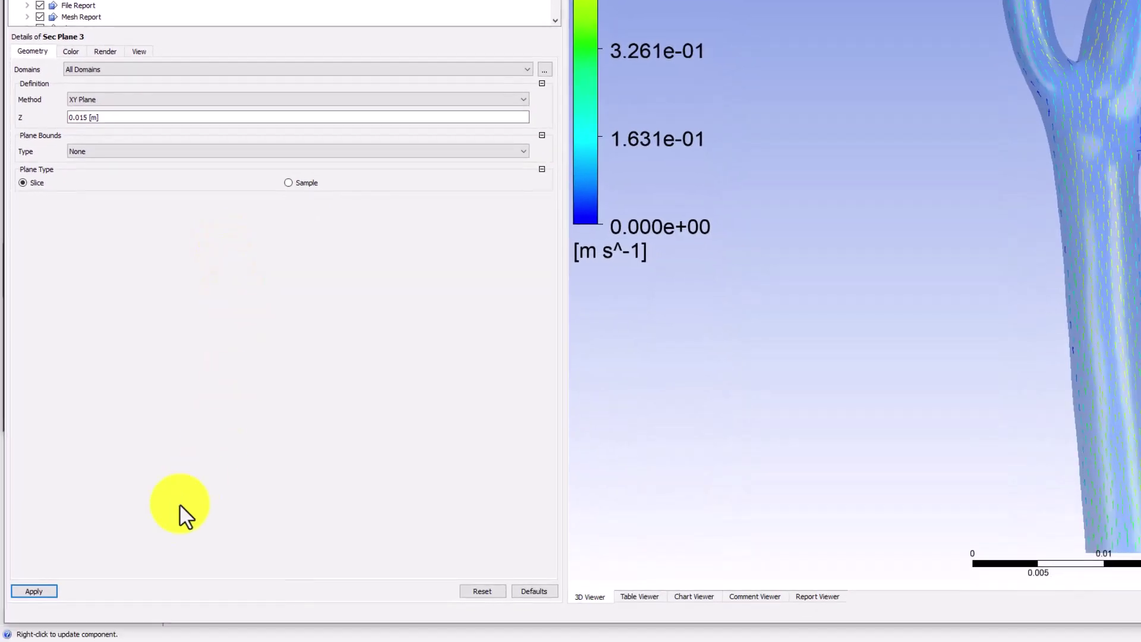
click(34, 591)
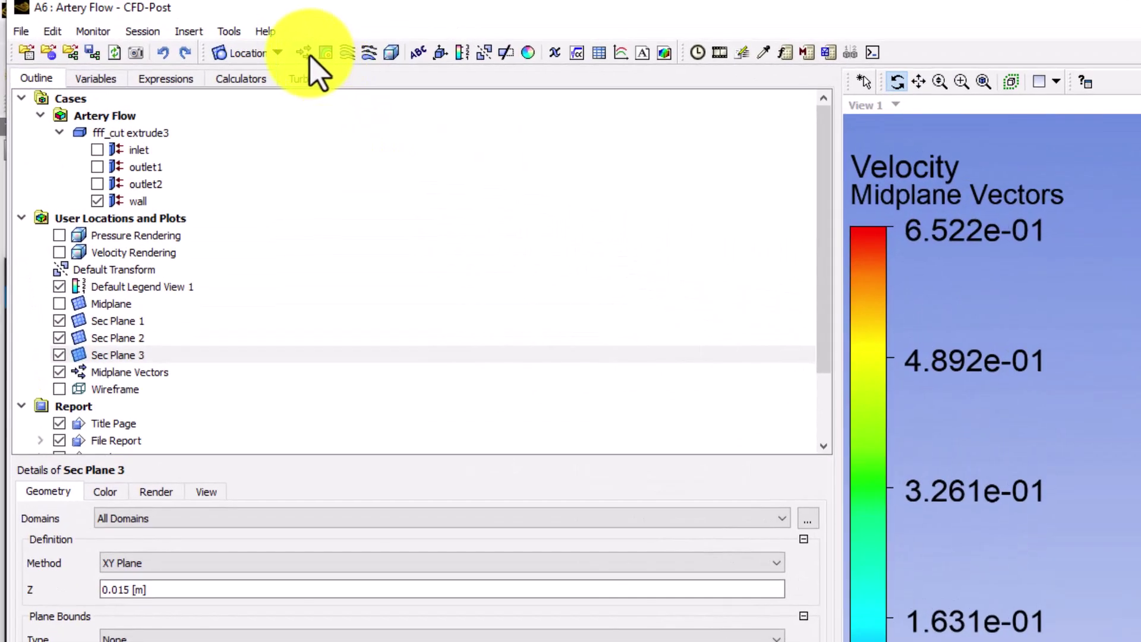
Step: Insert a vector plot named Sec Plane Vectors
click(305, 52)
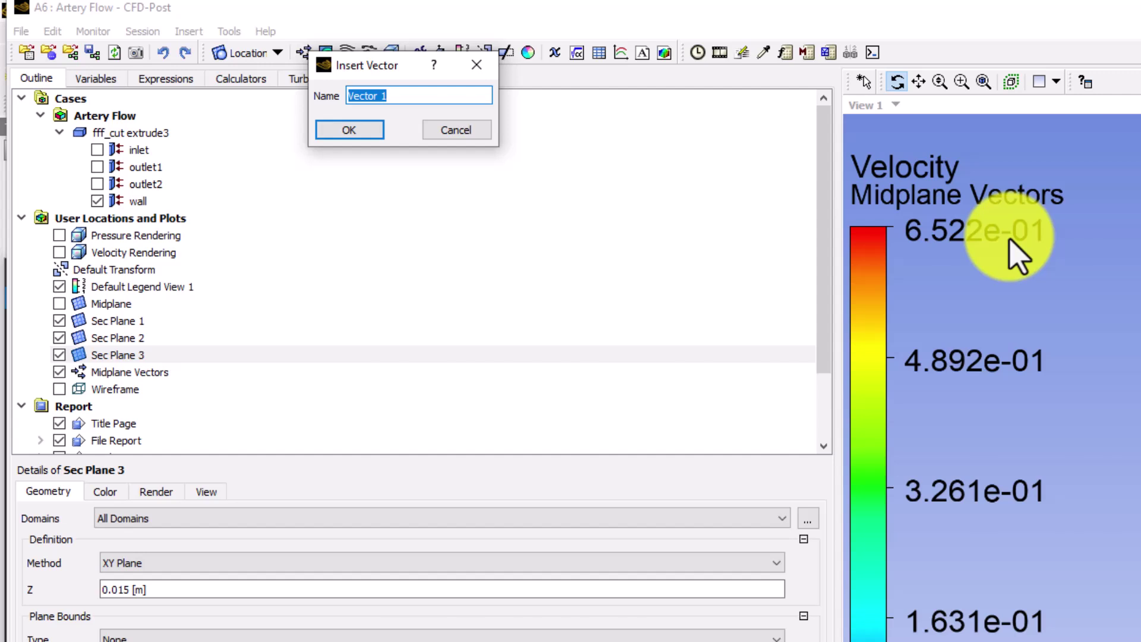
text(Sec Plane Vectors)
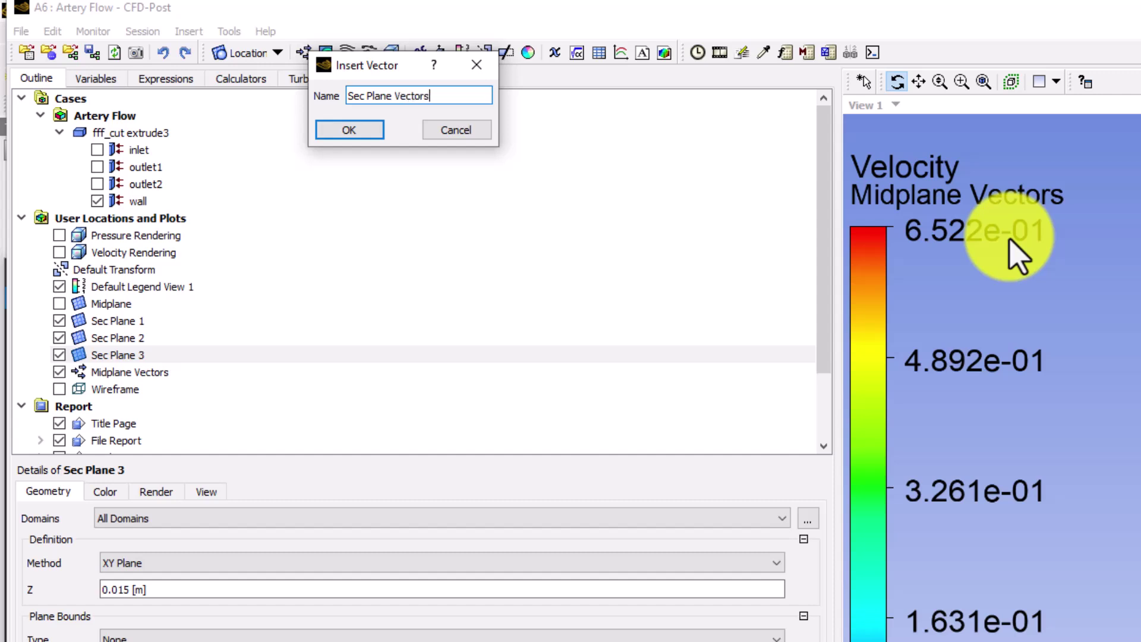
key(Return)
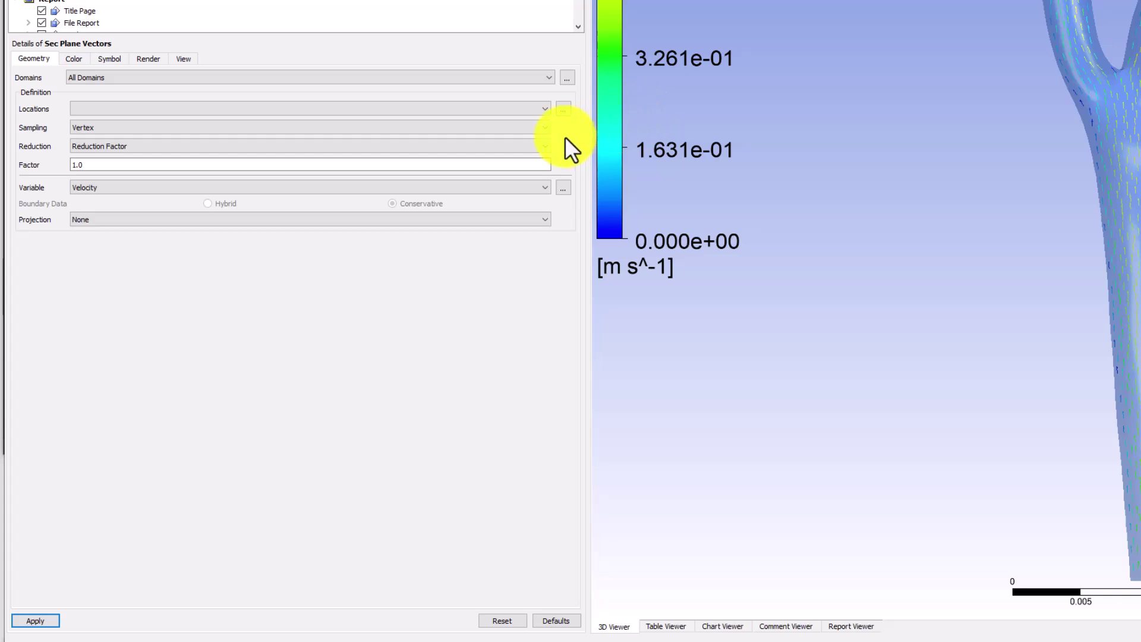
Step: Plot the Sec Plane Vectors on Sec Plane 1, 2 and 3, and hide the section planes and Midplane Vectors
click(562, 109)
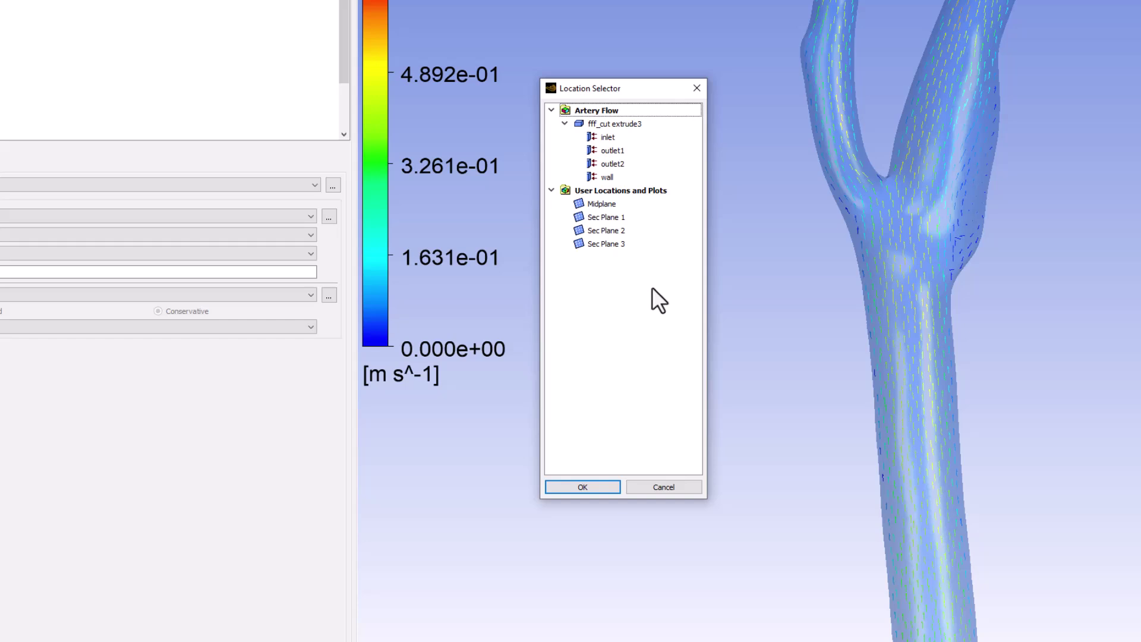
click(639, 218)
ctrl+click(654, 234)
ctrl+click(658, 242)
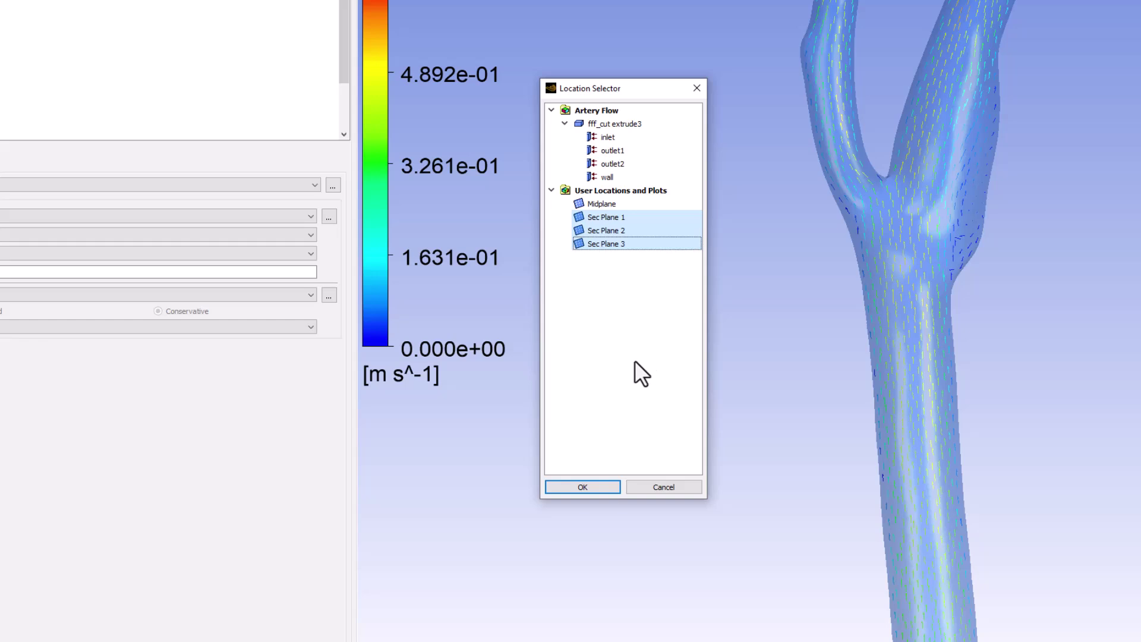
click(600, 488)
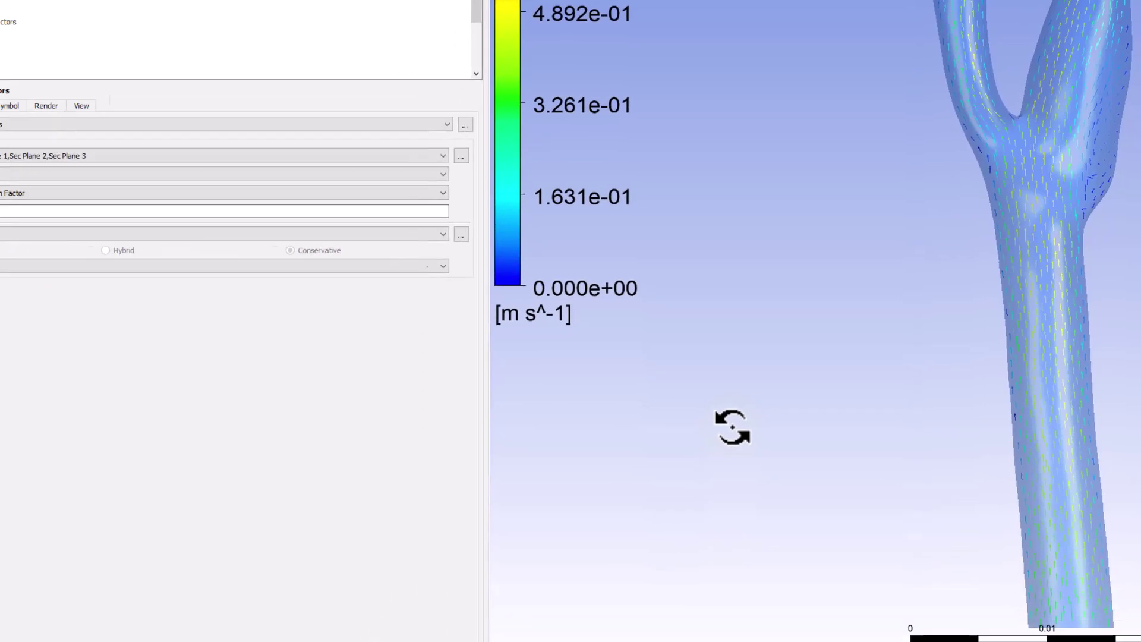
click(600, 489)
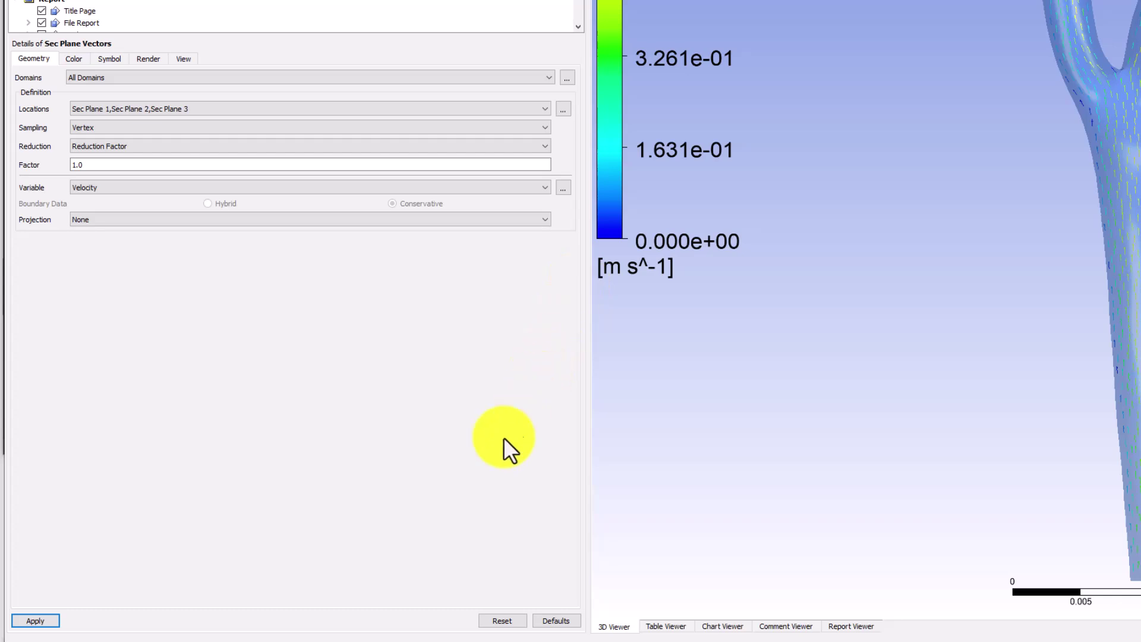
click(34, 621)
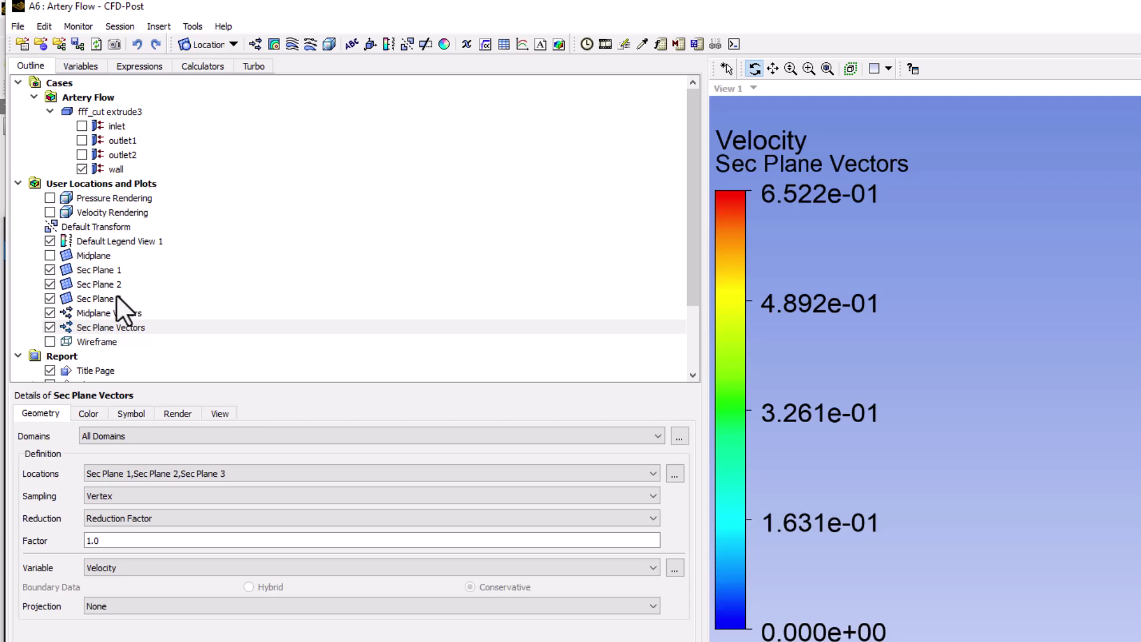
click(51, 322)
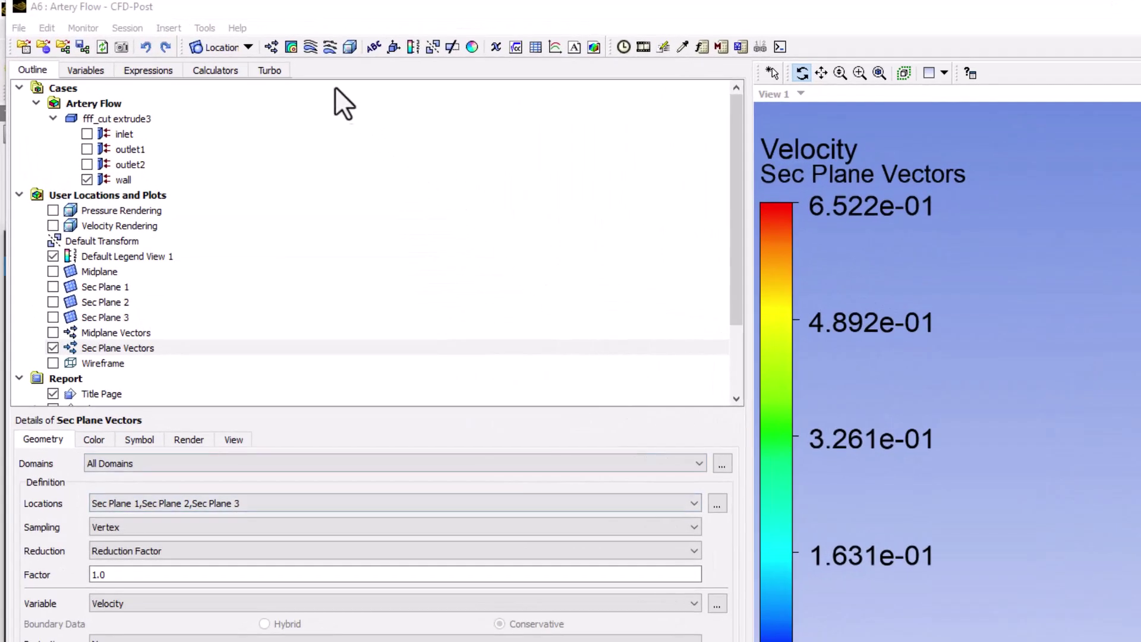
Step: Insert a 3D streamline plot named Streamlines that starts from the inlet
click(308, 48)
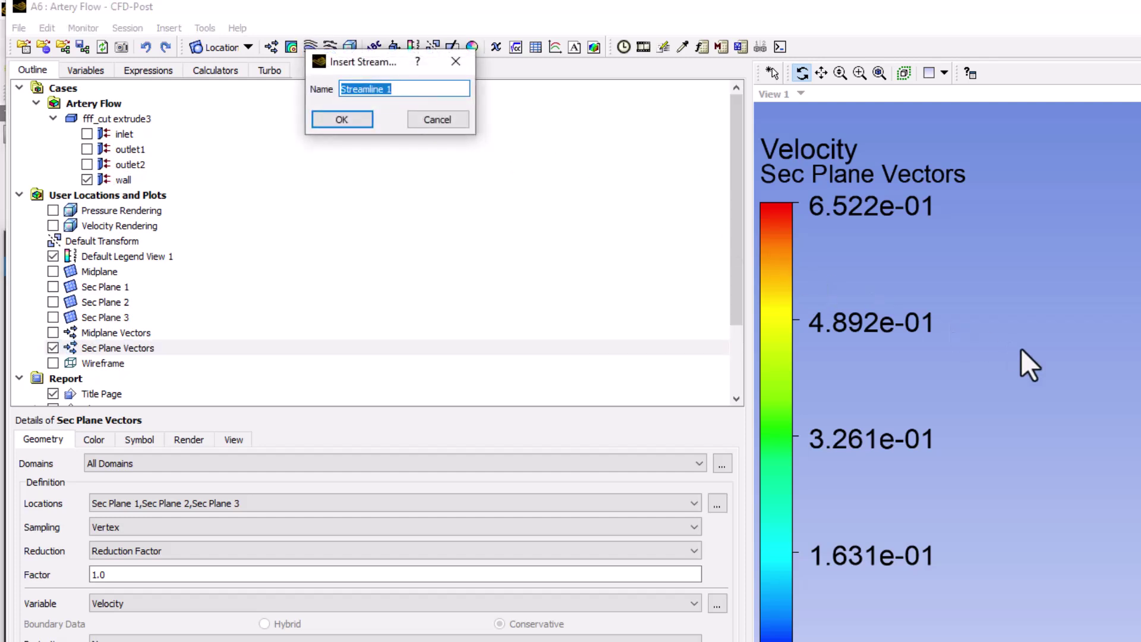
text(Streamlines)
click(341, 119)
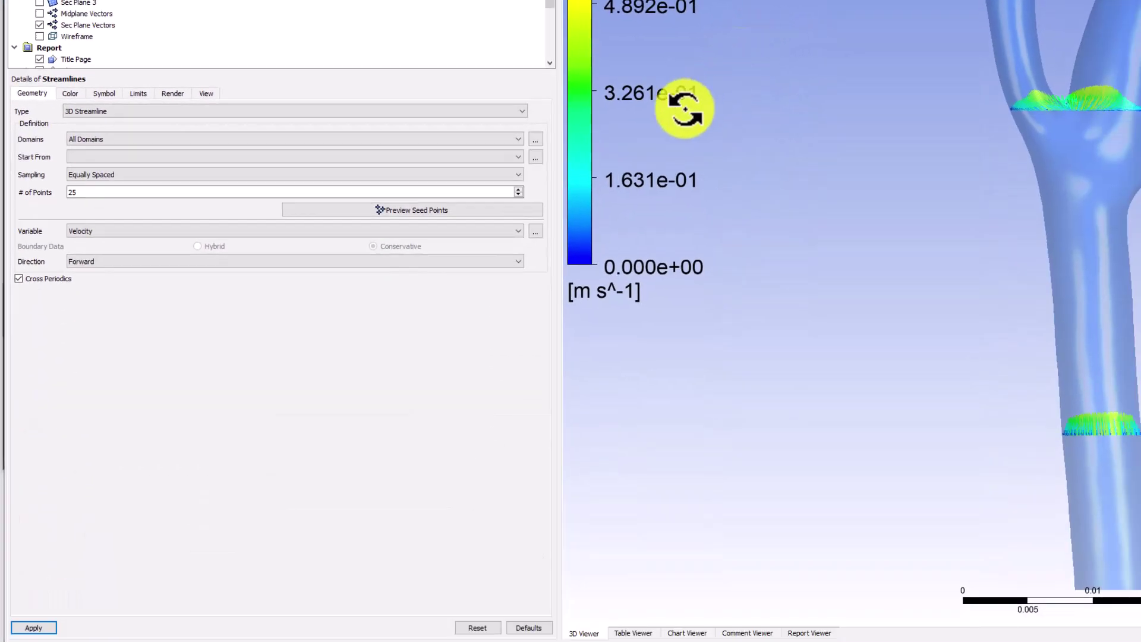
click(503, 157)
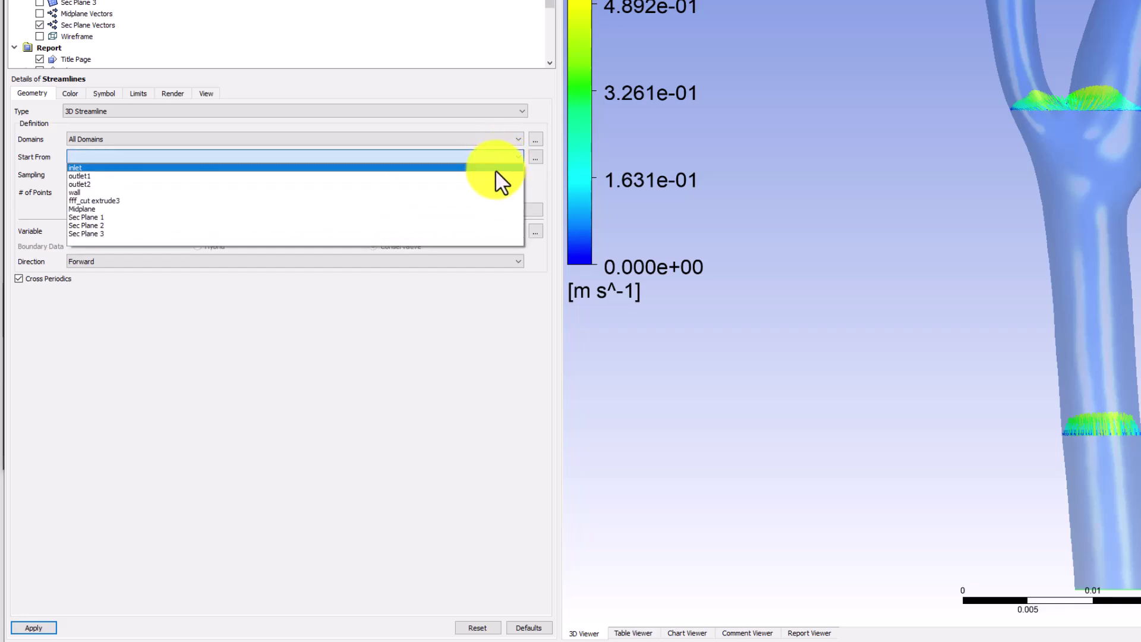
click(496, 169)
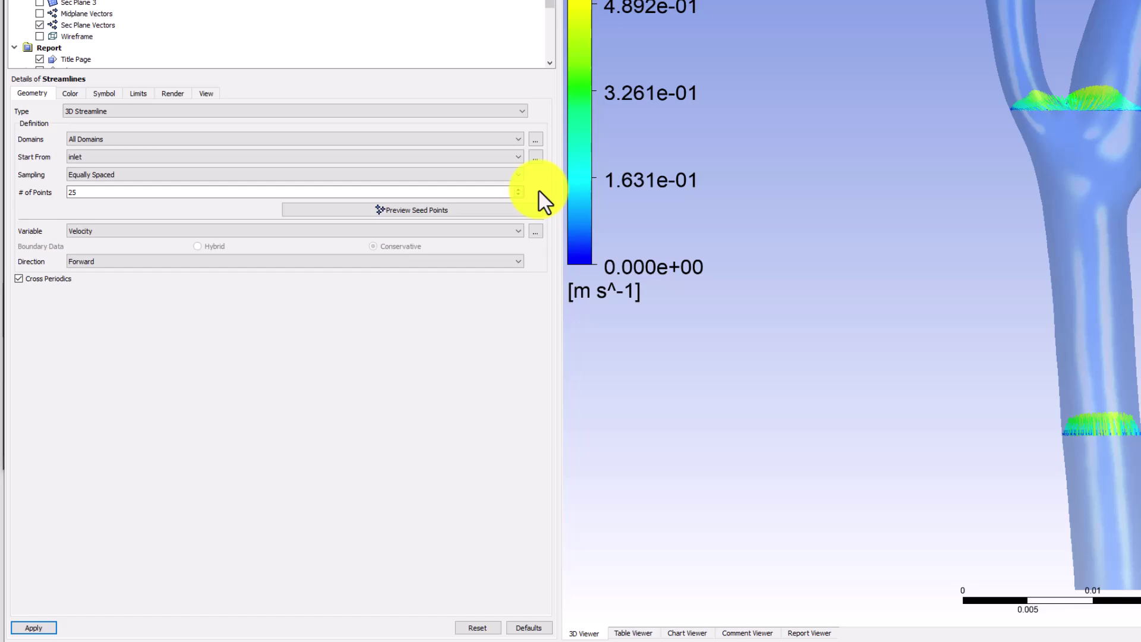
Step: Set the streamlines' number of seed points to 2, apply it, and hide the Sec Plane Vectors
drag(89, 191, 63, 192)
text(2)
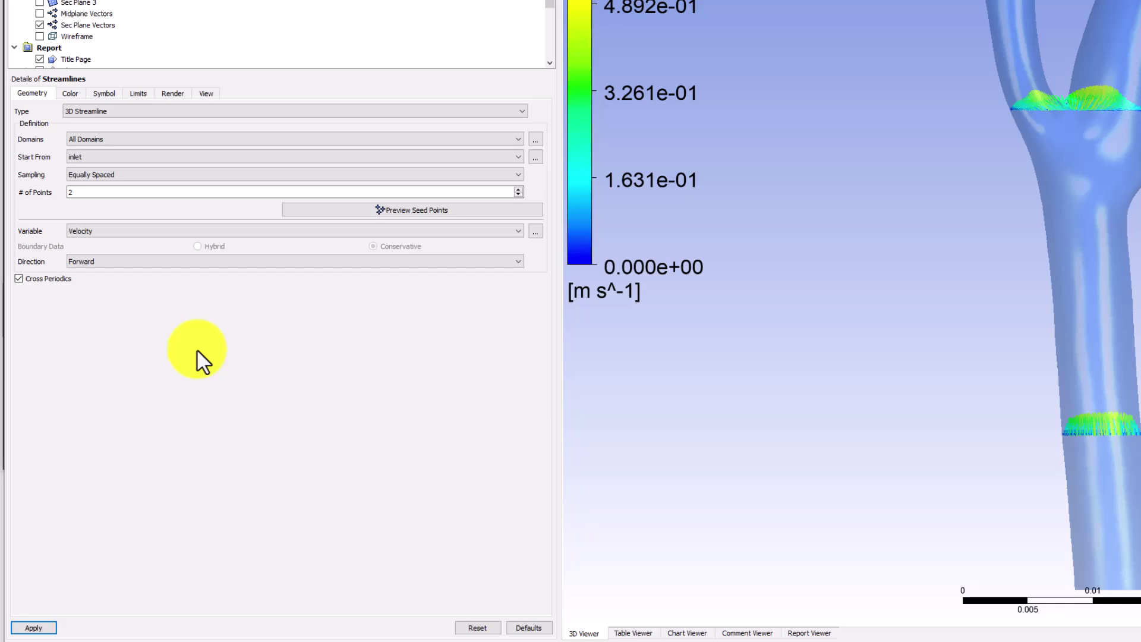
click(31, 627)
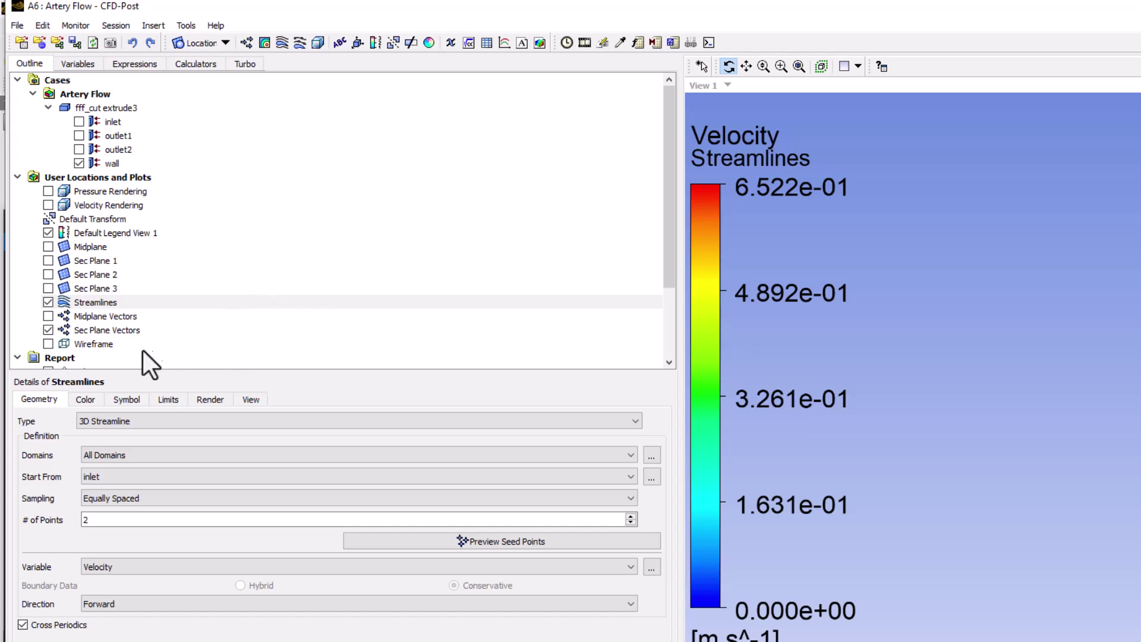
click(49, 330)
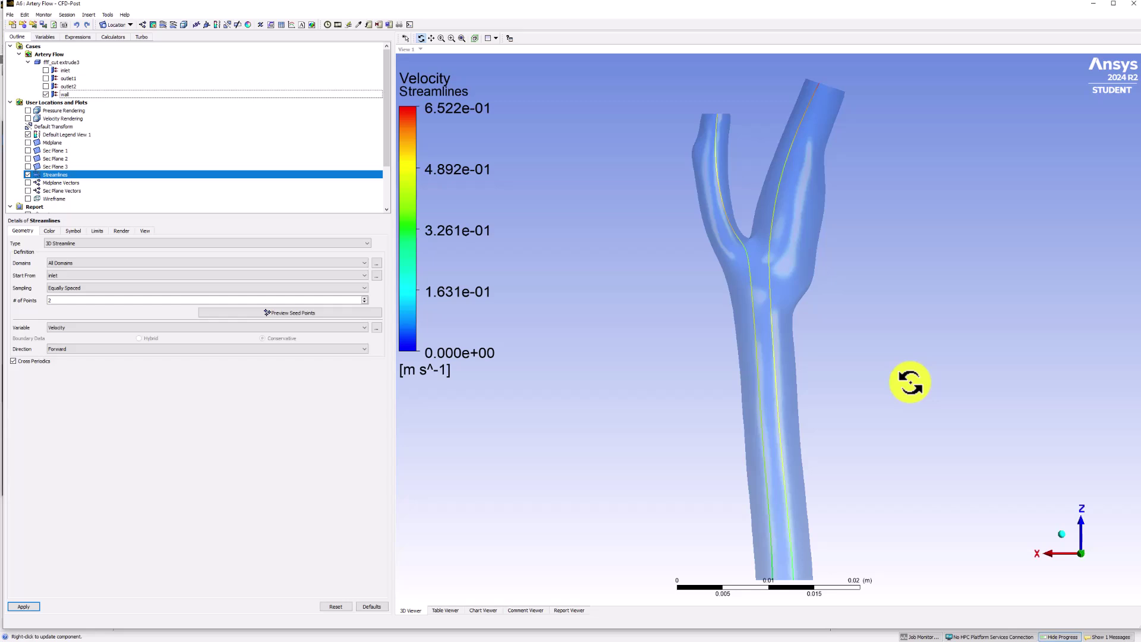
Step: Insert a contour plot named Midplane Velocity
drag(910, 382, 812, 301)
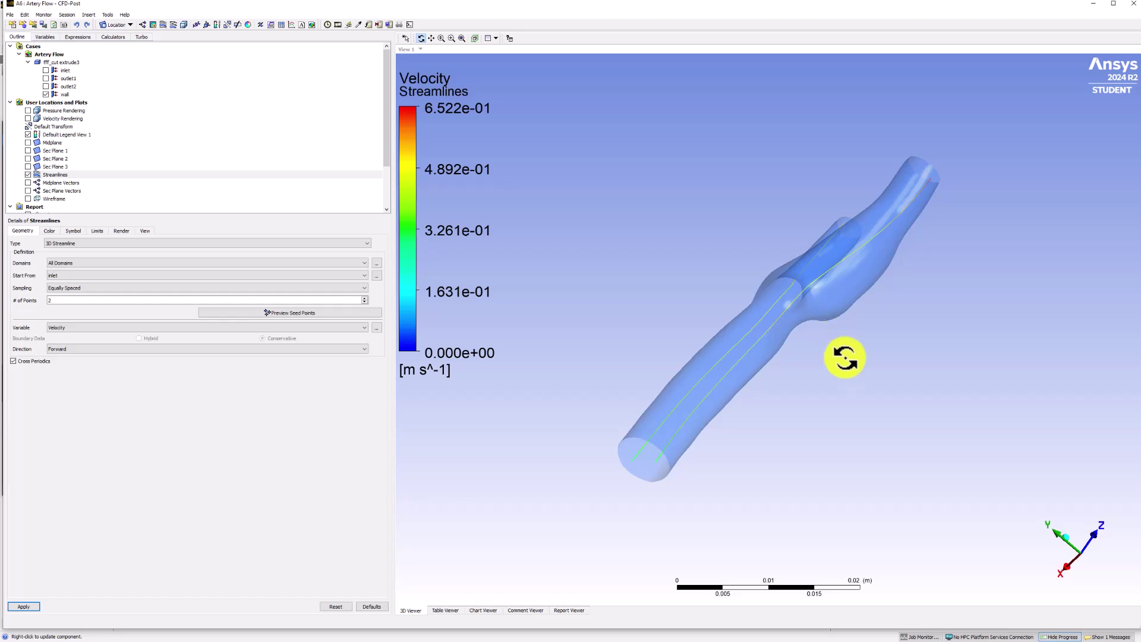
click(1061, 534)
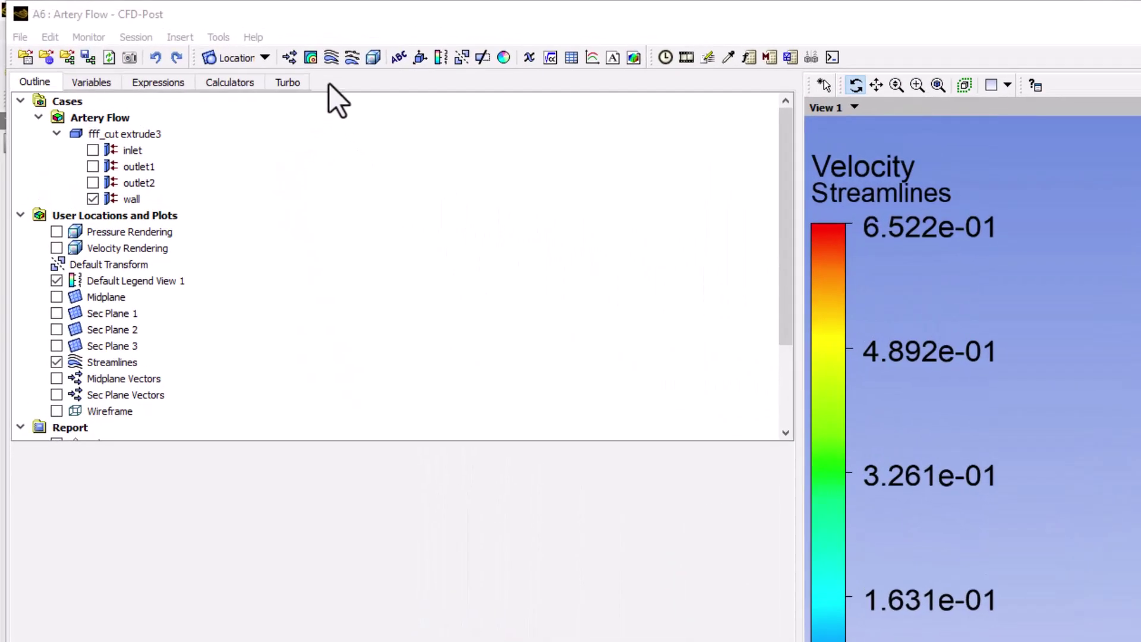
click(312, 58)
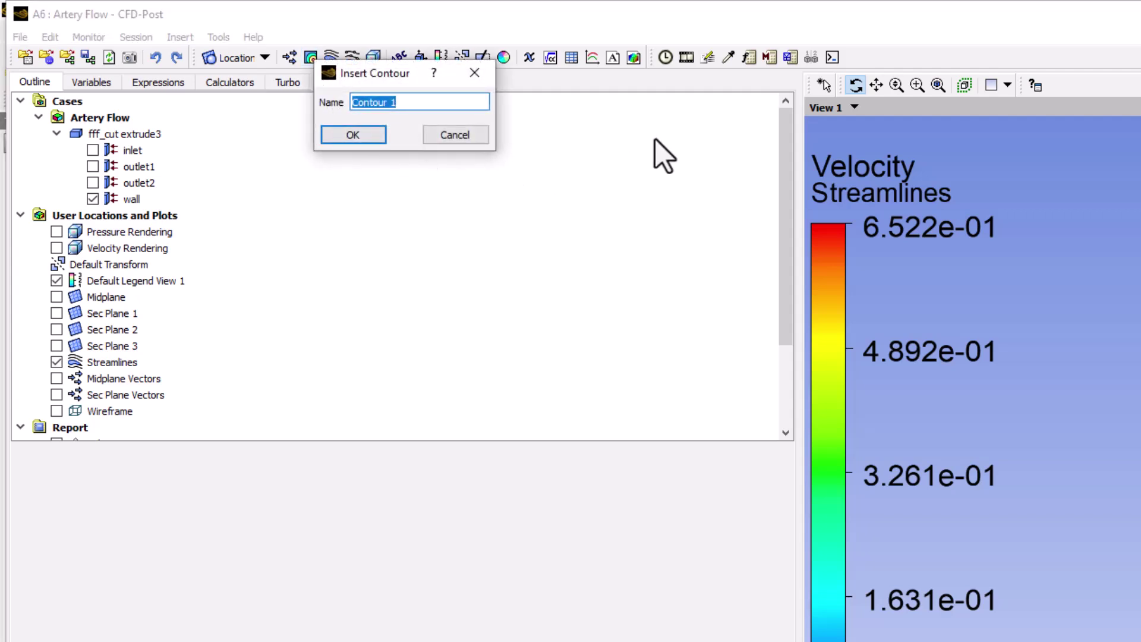
text(Midplane Velocity)
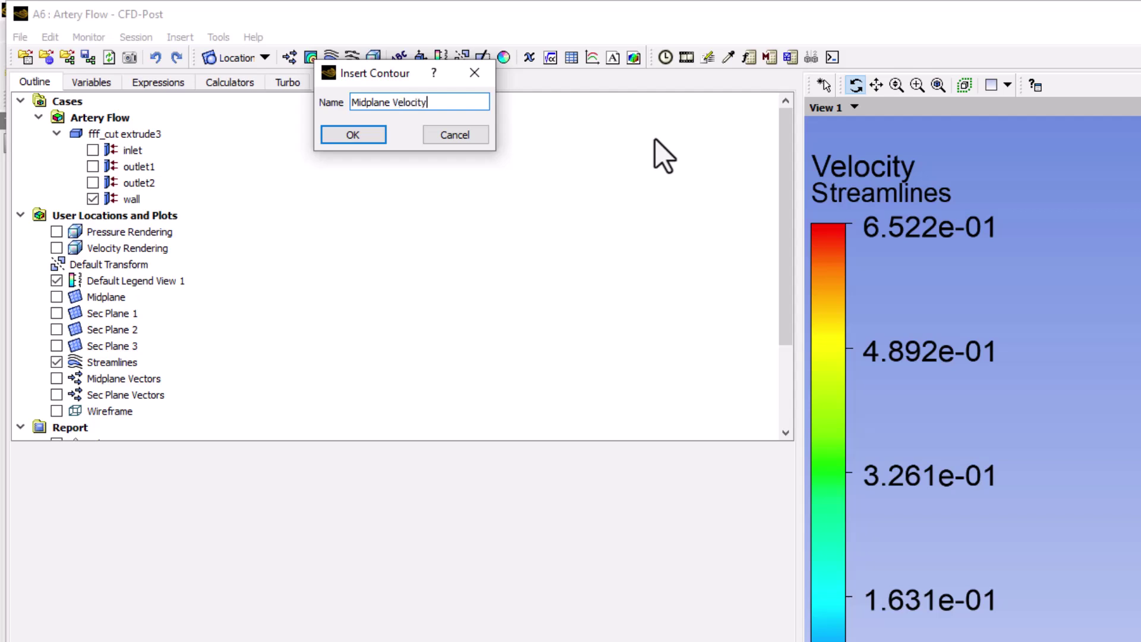
click(362, 136)
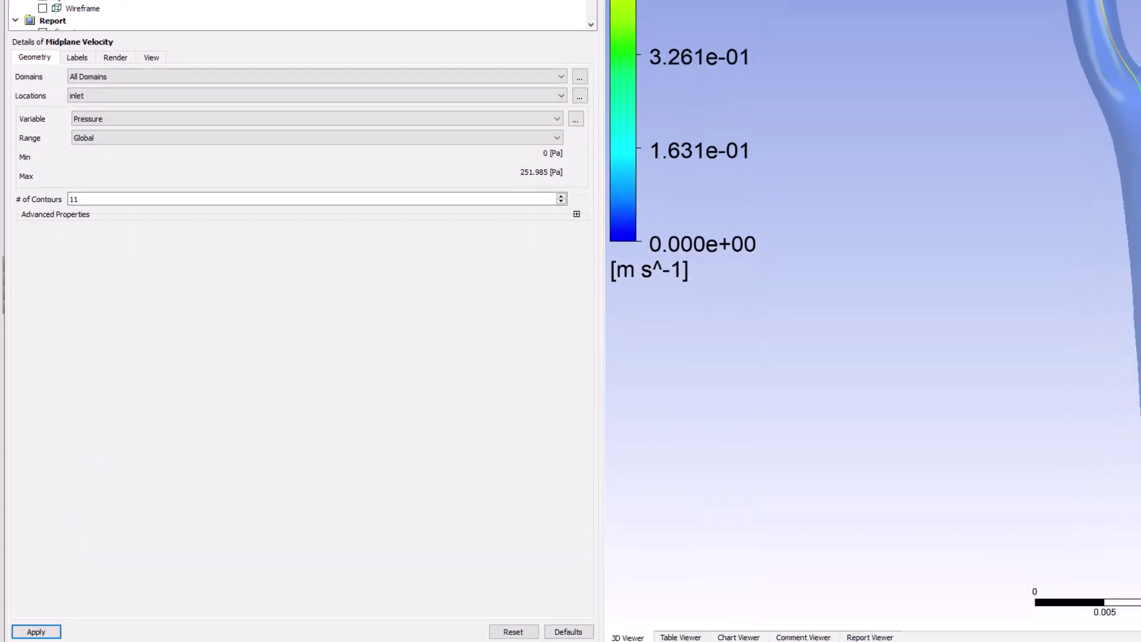
Step: Plot Velocity on the Midplane with 101 contours in the Midplane Velocity plot and apply it
click(553, 89)
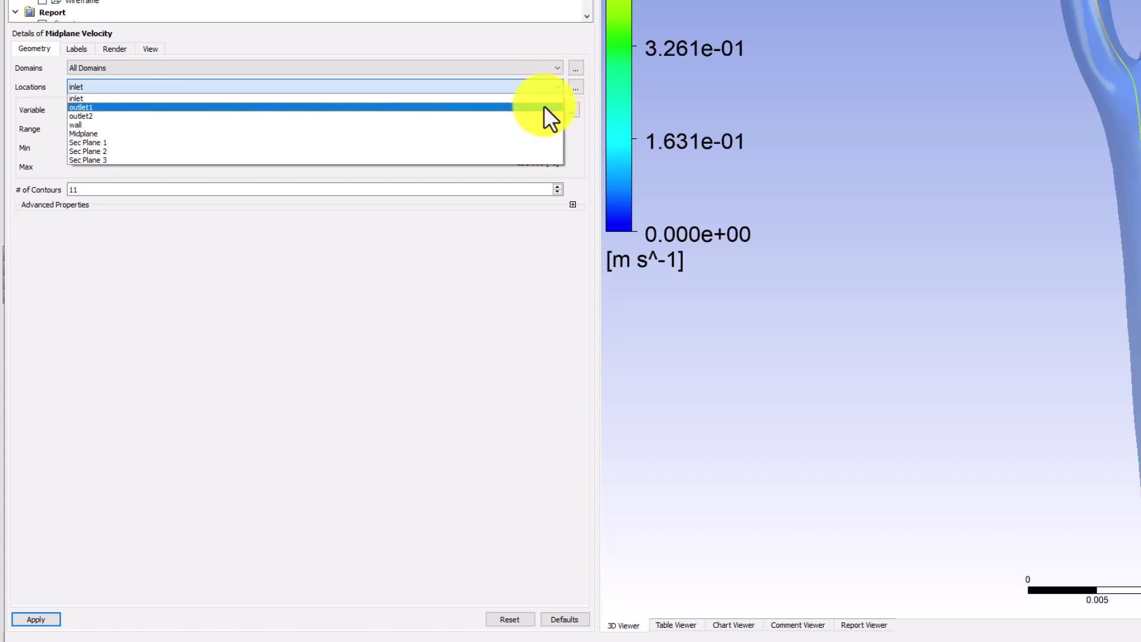
click(531, 133)
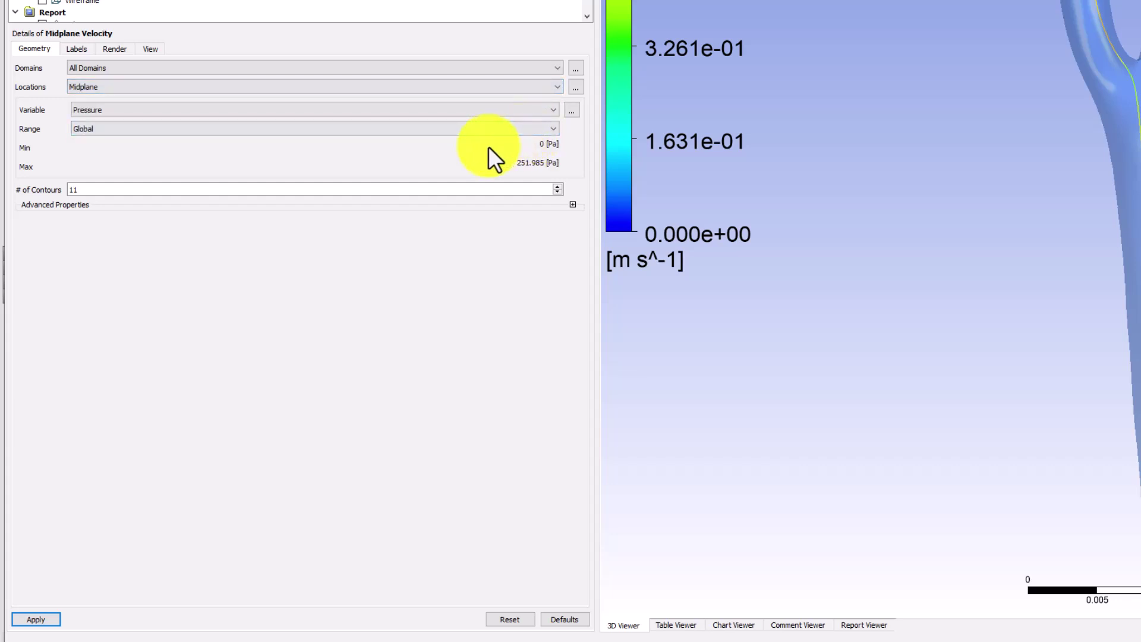
click(526, 112)
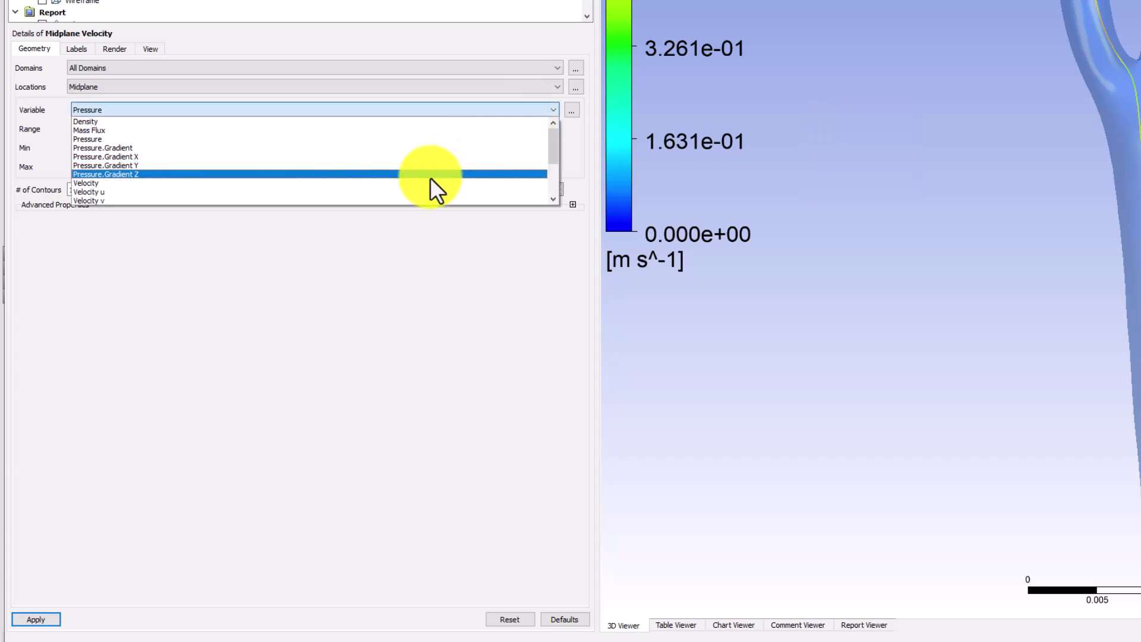
click(424, 184)
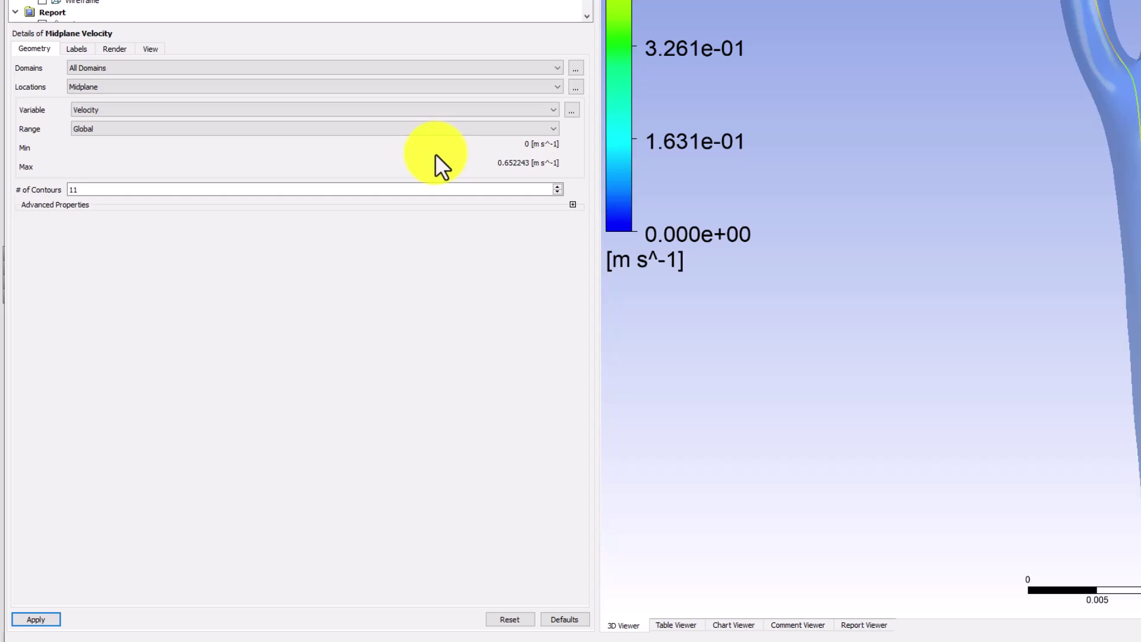
click(74, 189)
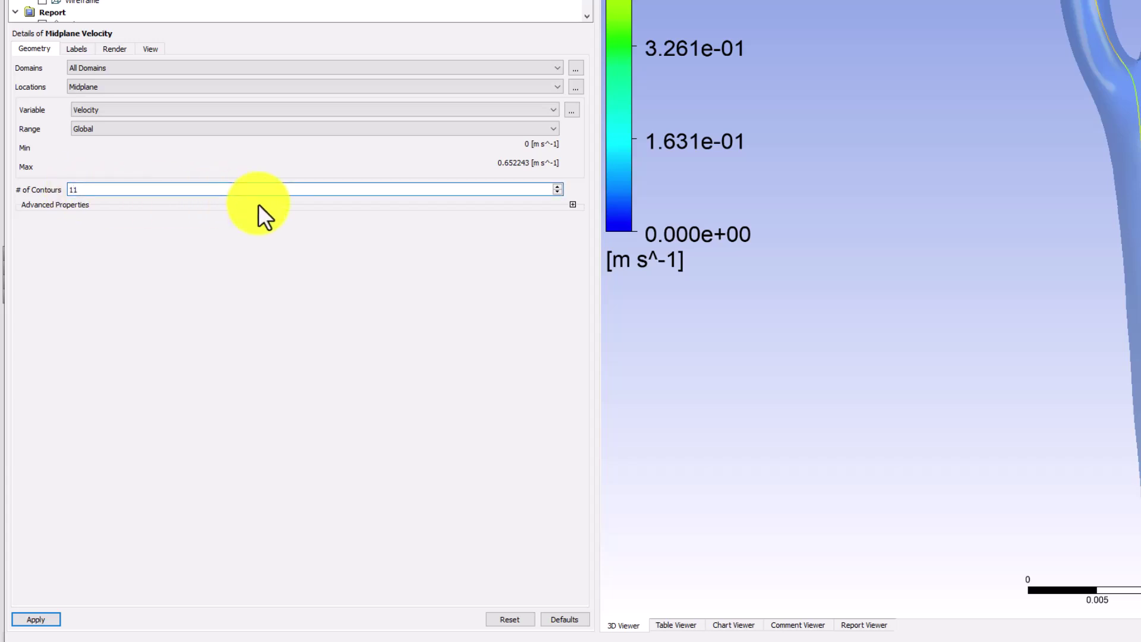
text(0)
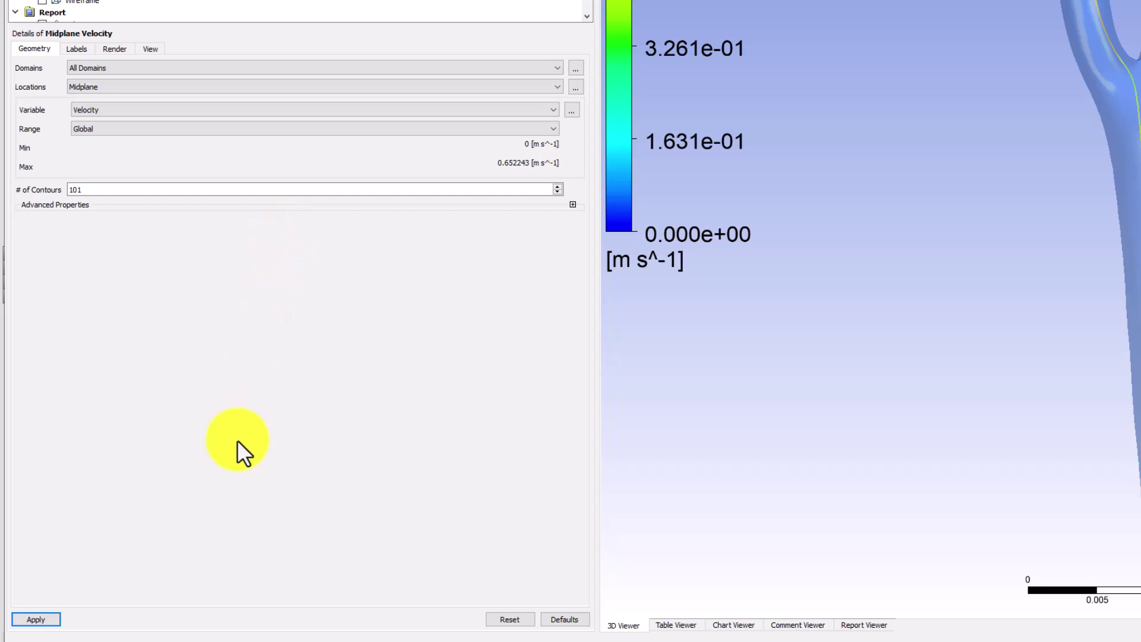
click(42, 620)
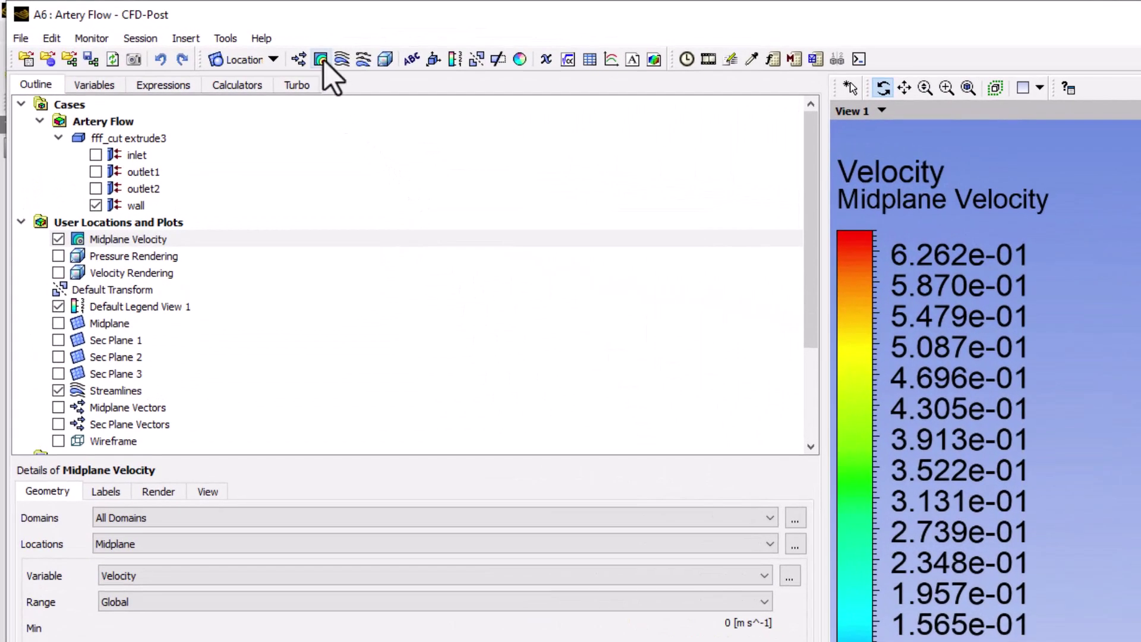
Step: Insert a second contour plot named Midplane Pressure
click(321, 59)
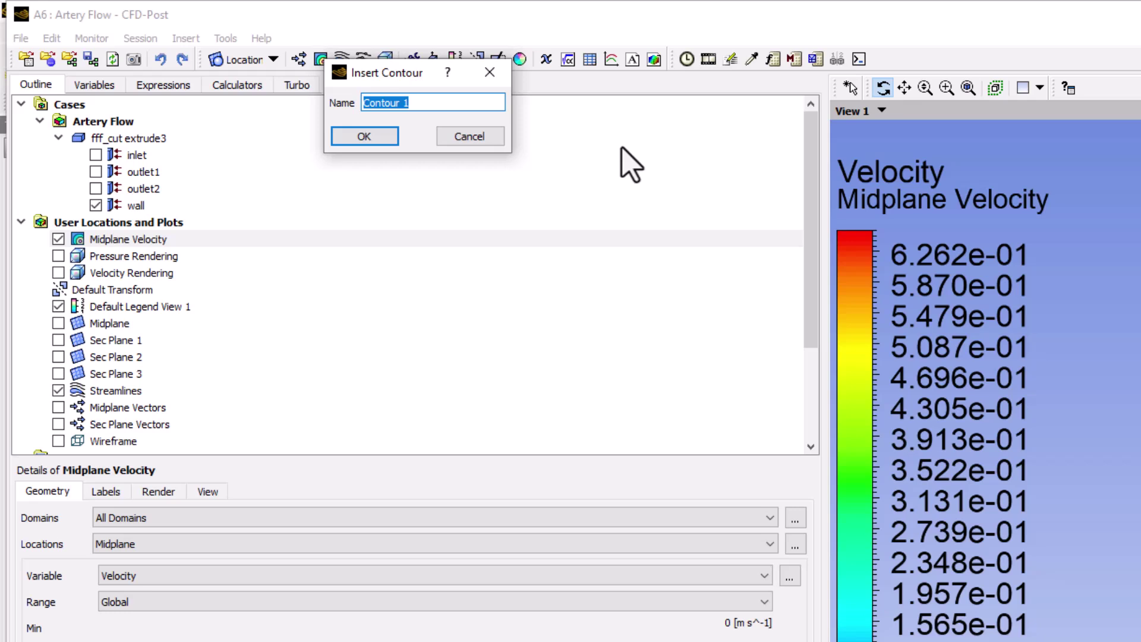
text(Midplane Pressure)
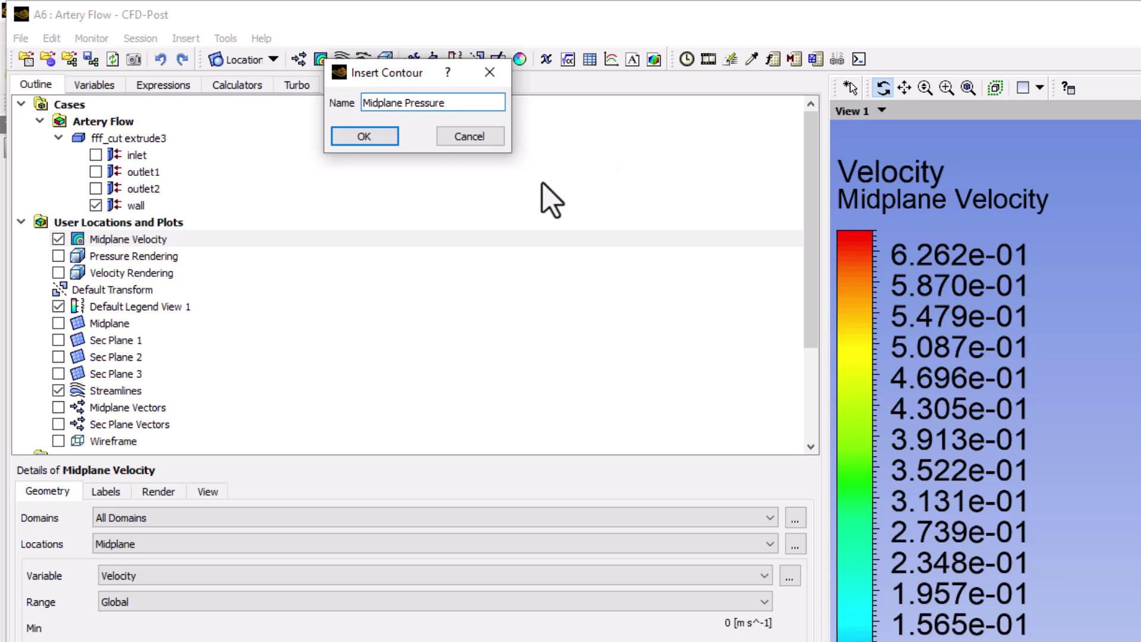
click(376, 136)
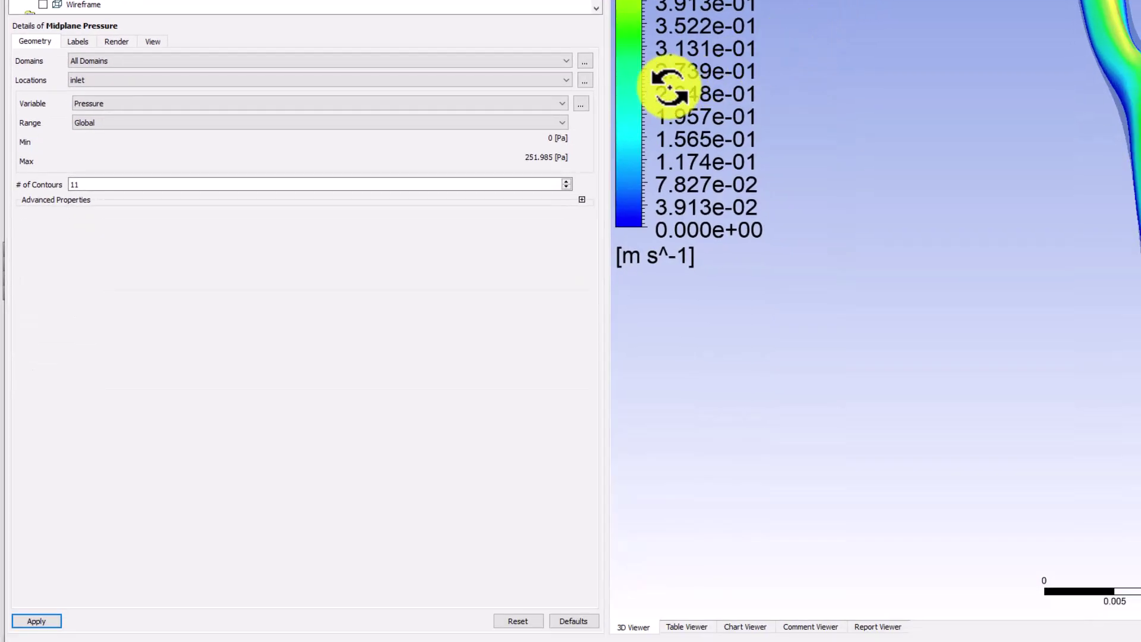
Step: Place the Midplane Pressure contour on the Midplane with 101 contours and apply it
click(501, 80)
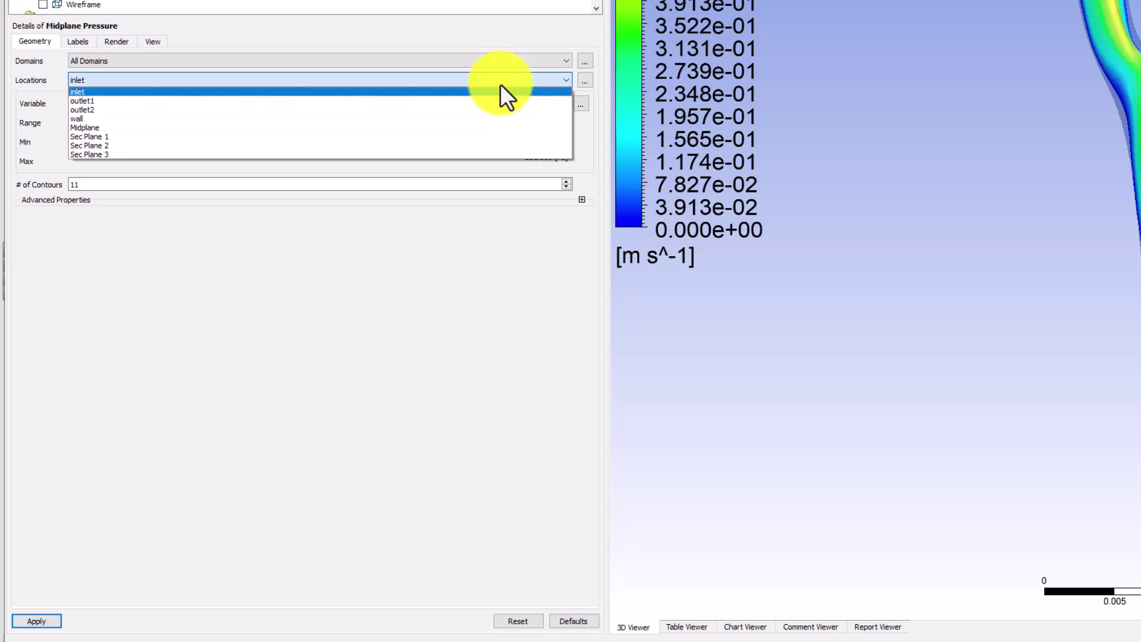
click(486, 129)
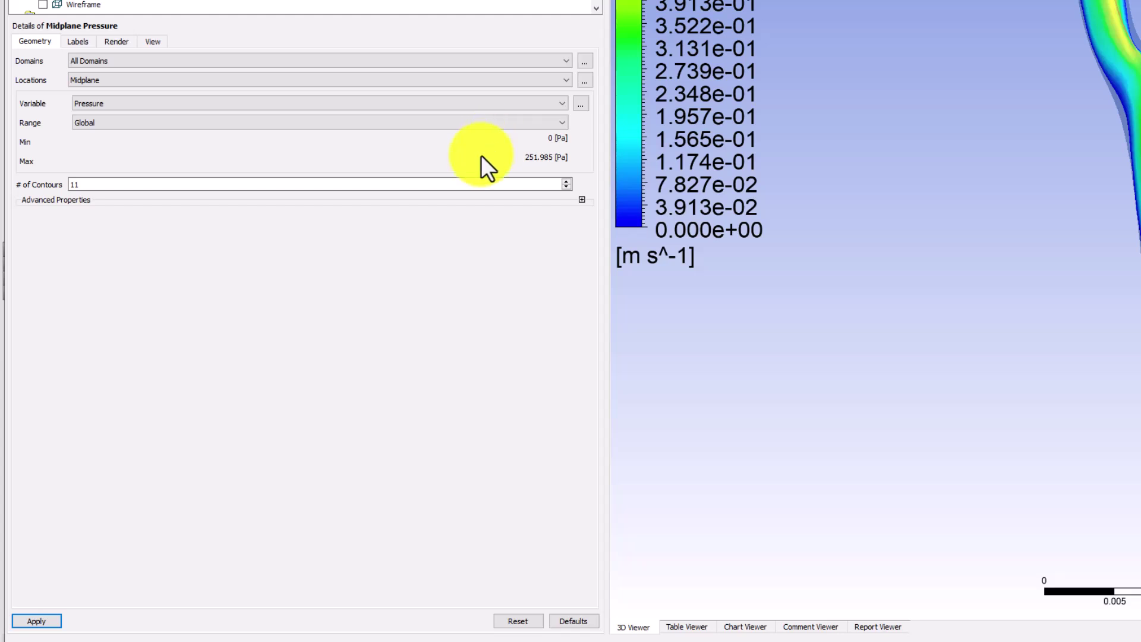
click(72, 185)
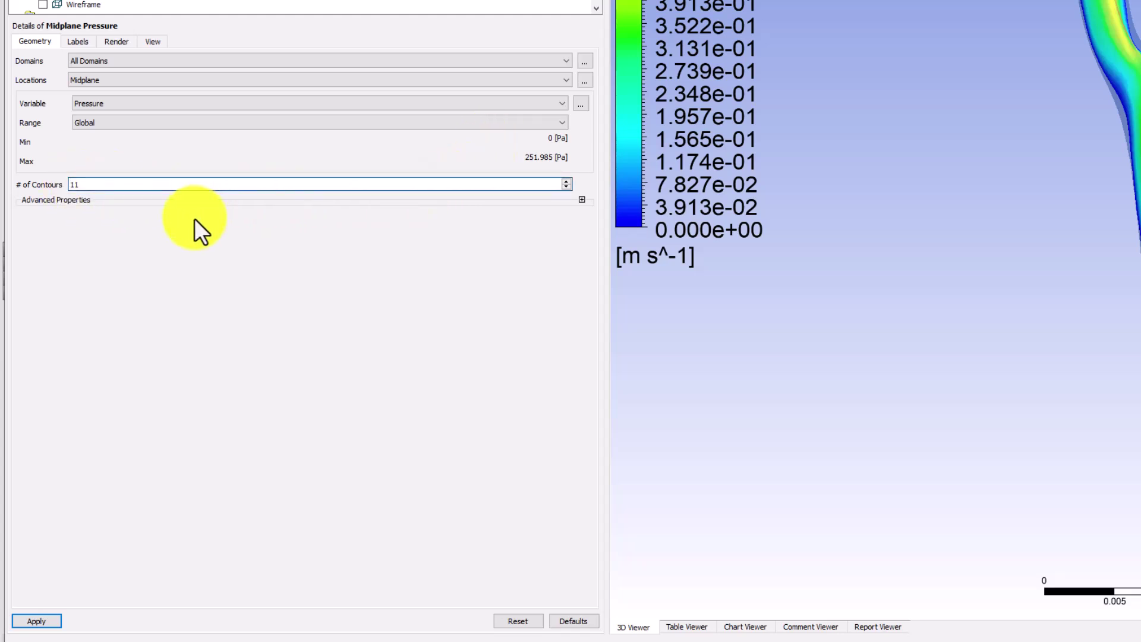
text(10)
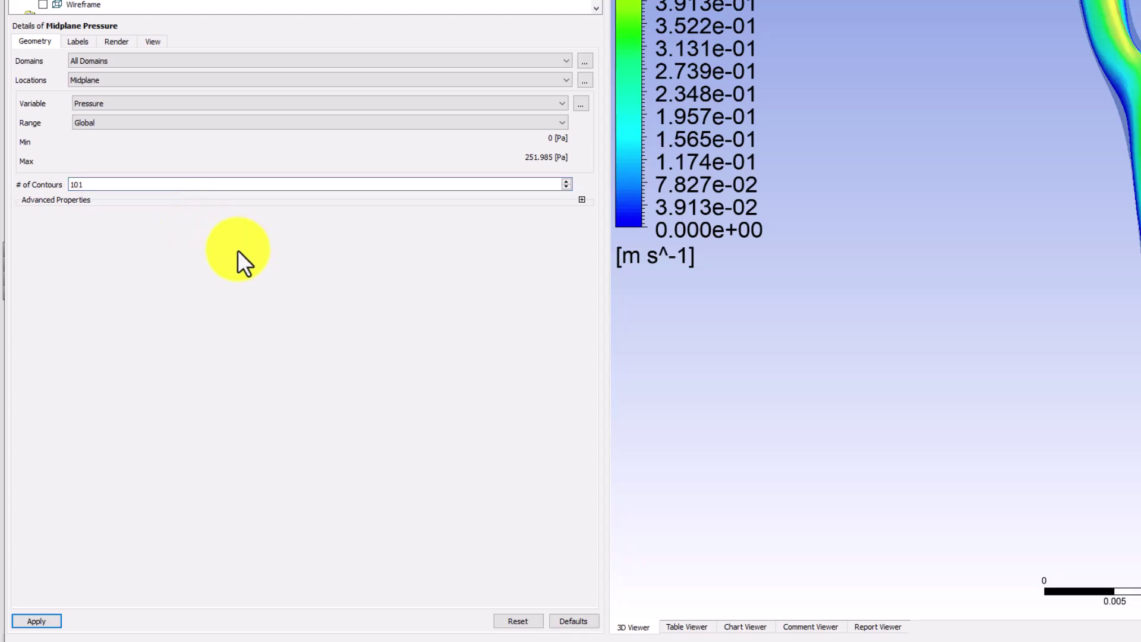
click(36, 622)
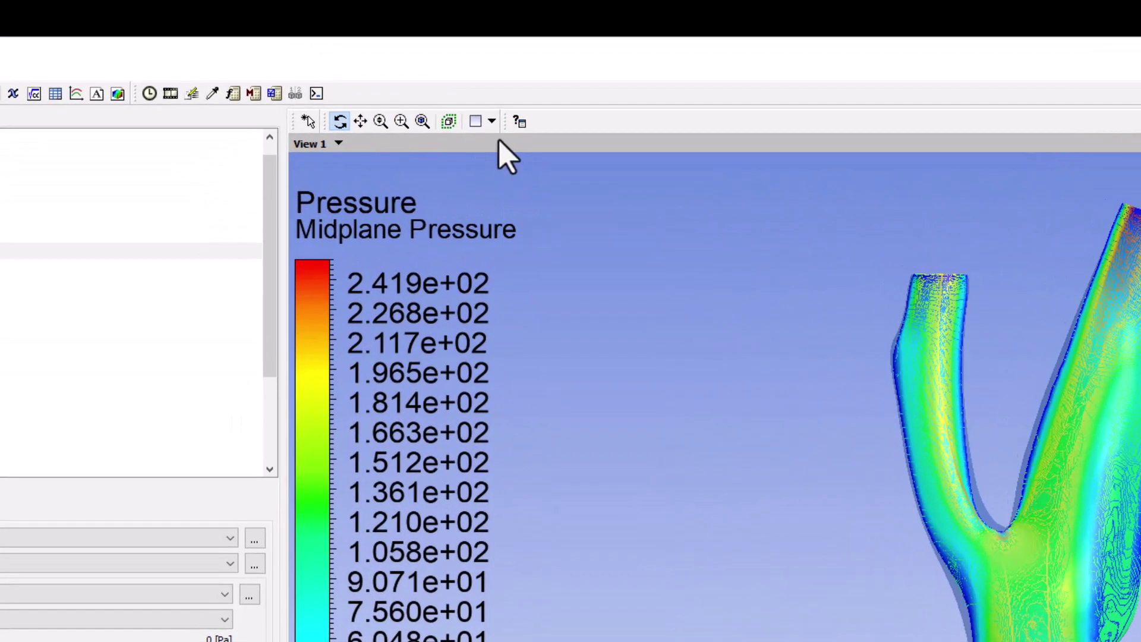
Step: Split the viewer into two side-by-side views and hide the wall, Midplane Pressure and Streamlines in View 1
click(493, 121)
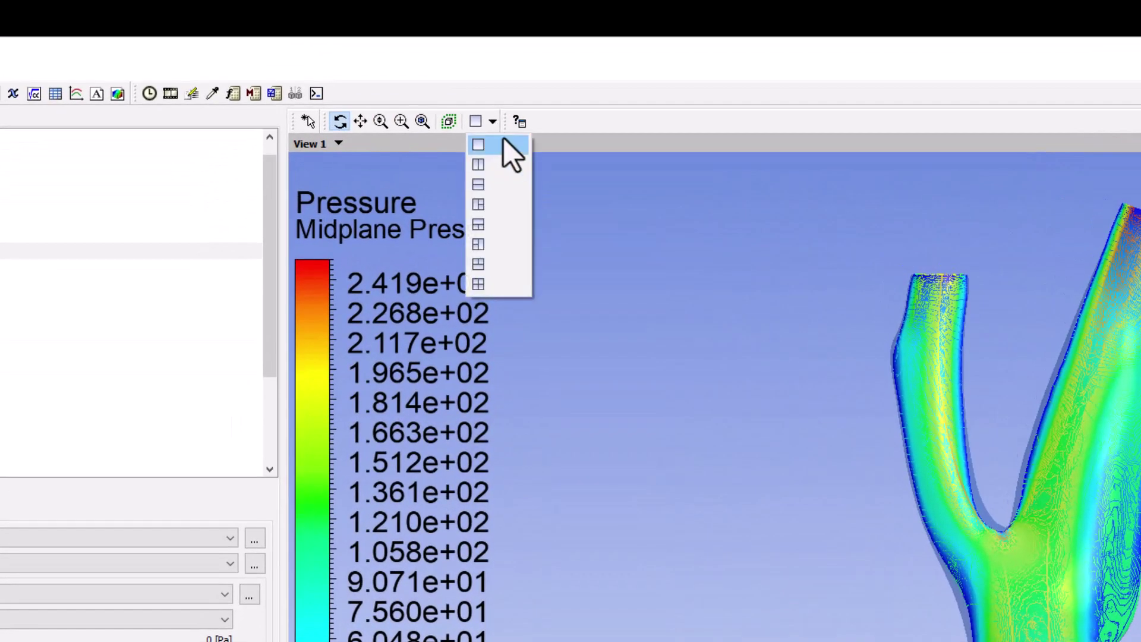
click(515, 164)
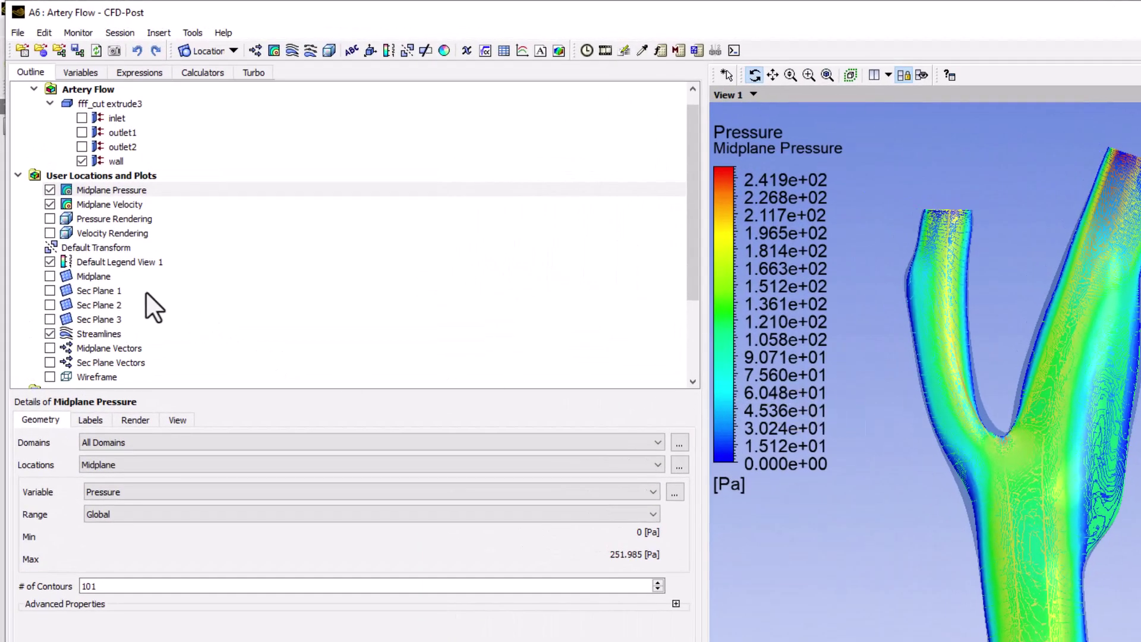
click(81, 161)
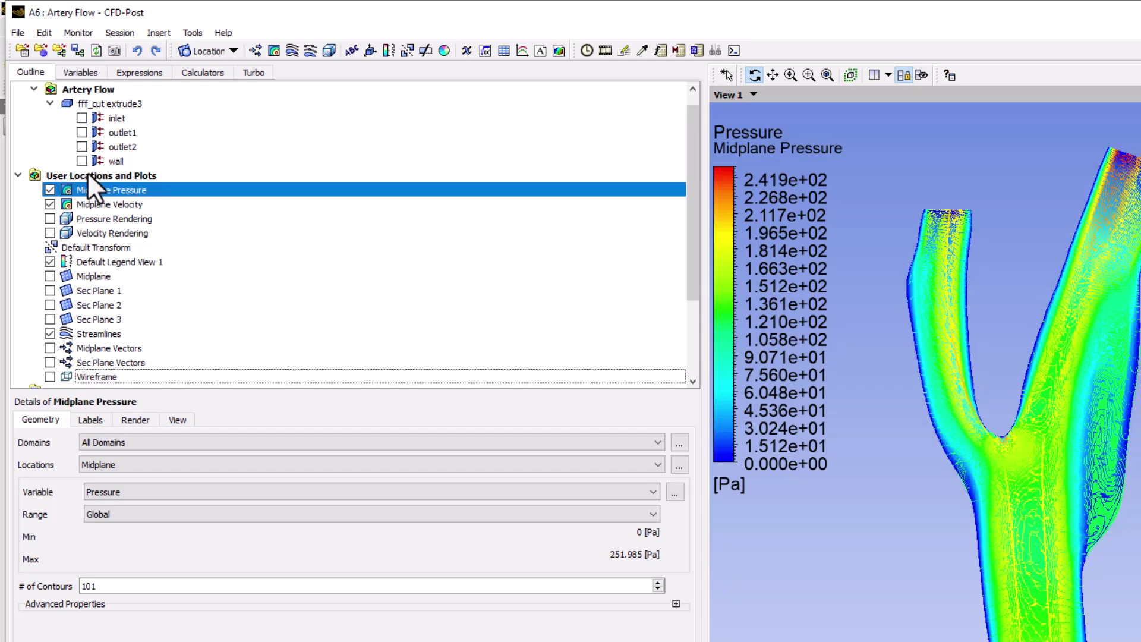
click(49, 190)
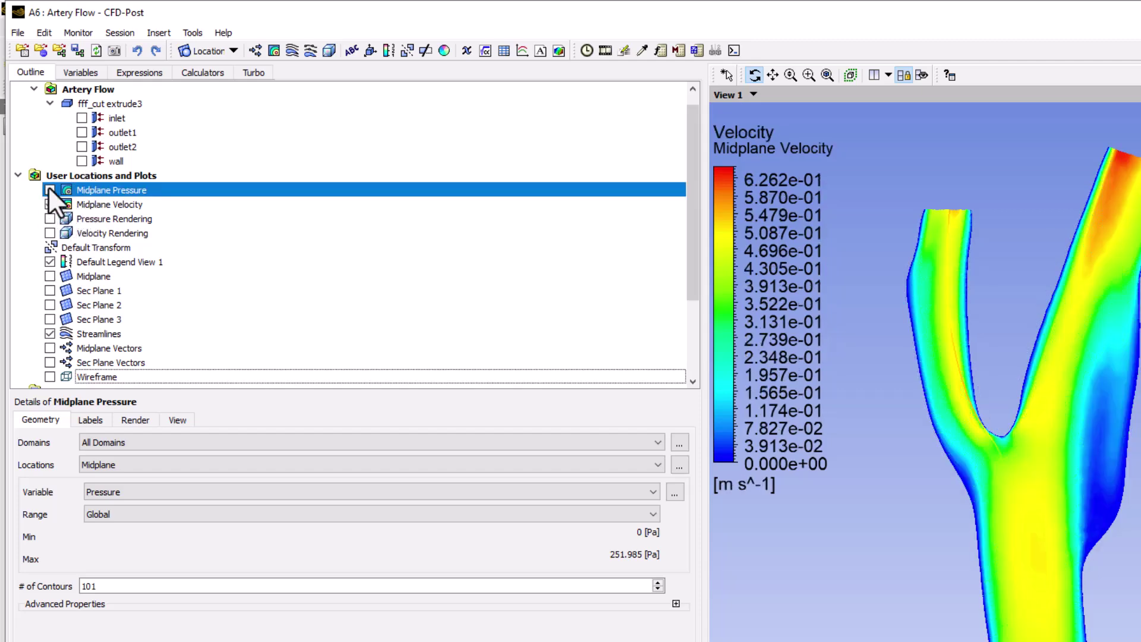
click(49, 334)
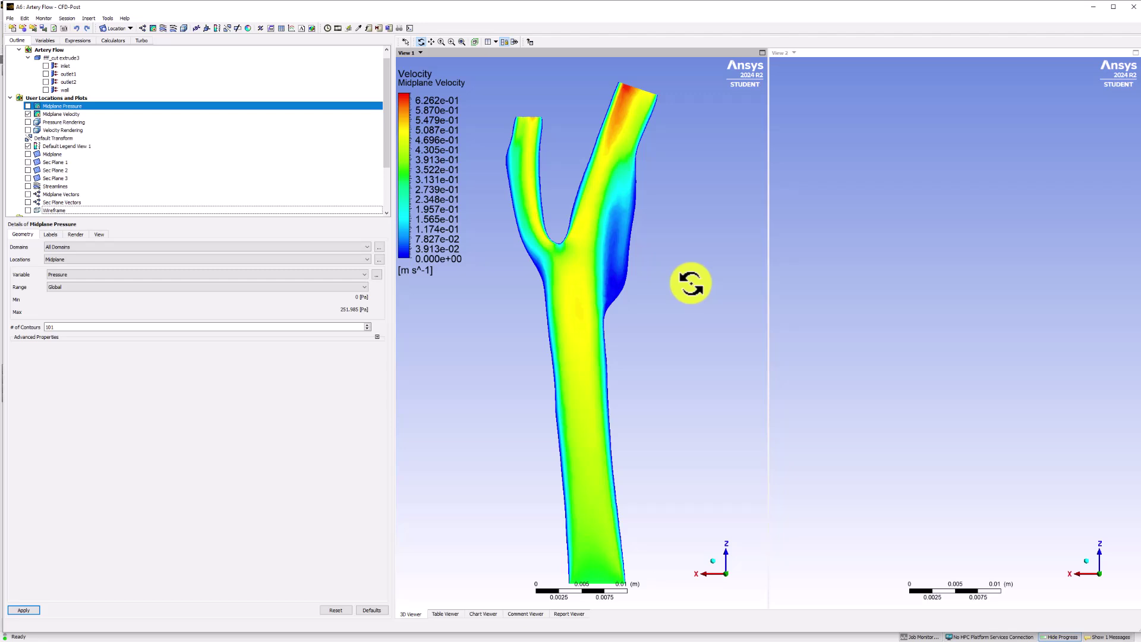
Step: Activate View 2 and show the Midplane Pressure contour in it
click(844, 275)
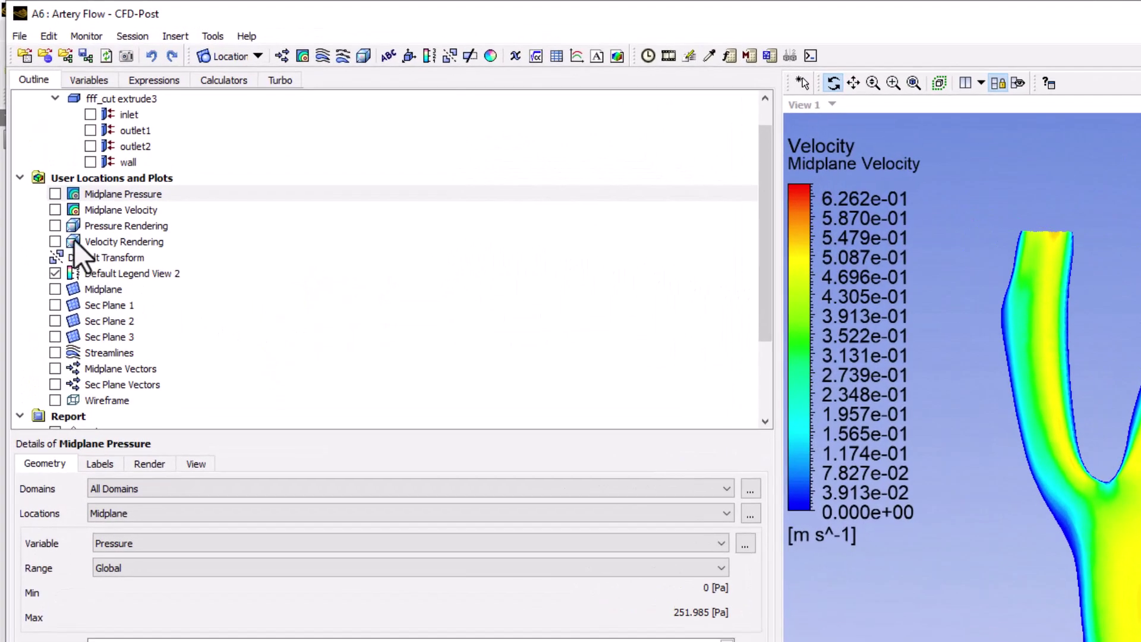
click(52, 195)
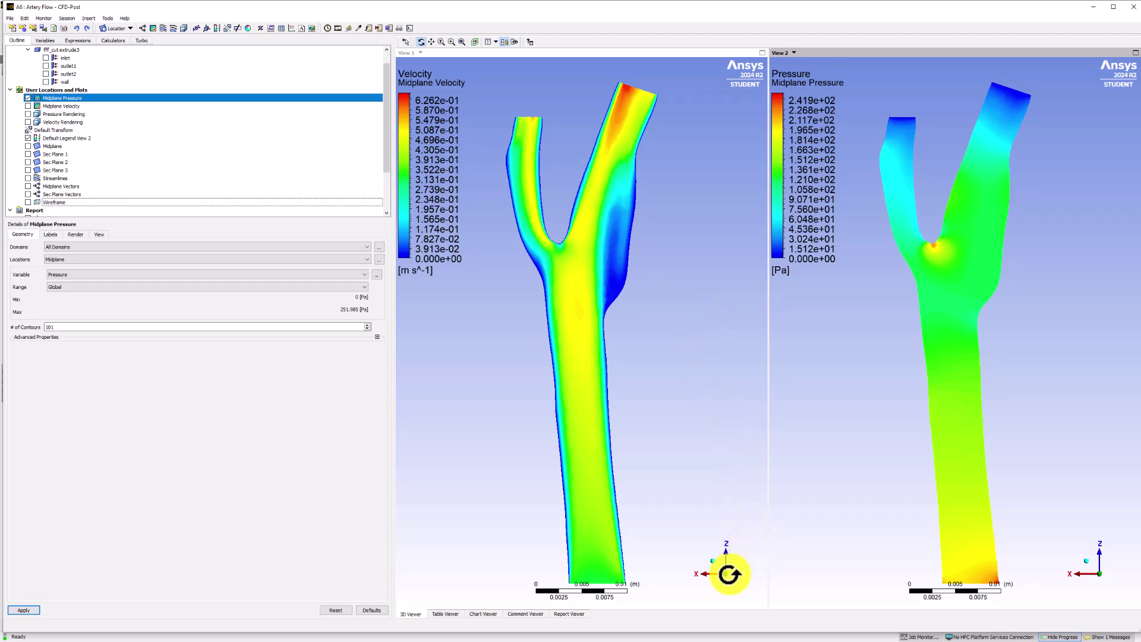
Step: Activate View 1 and insert a contour plot named Sec Plane Velocity
click(727, 576)
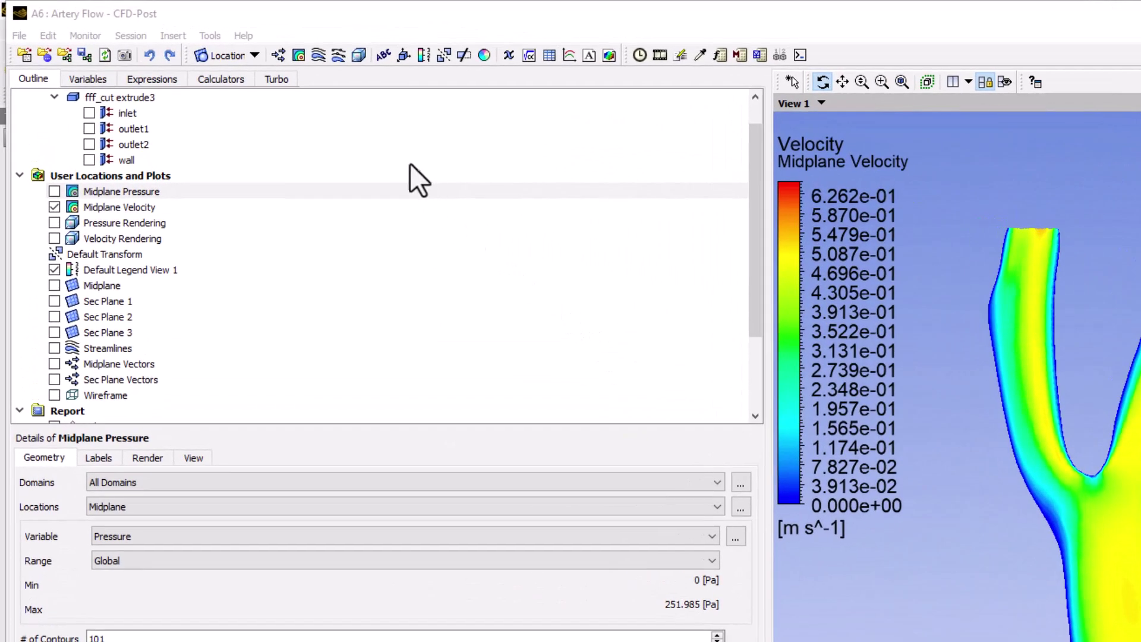
click(301, 59)
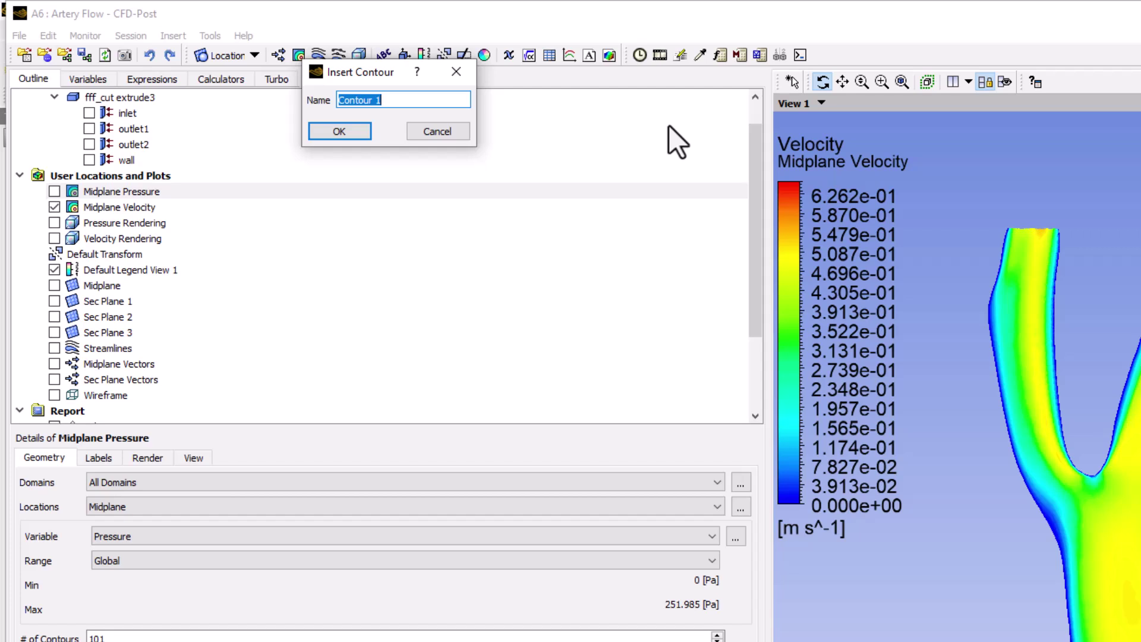
text(Sec Plane Velocity)
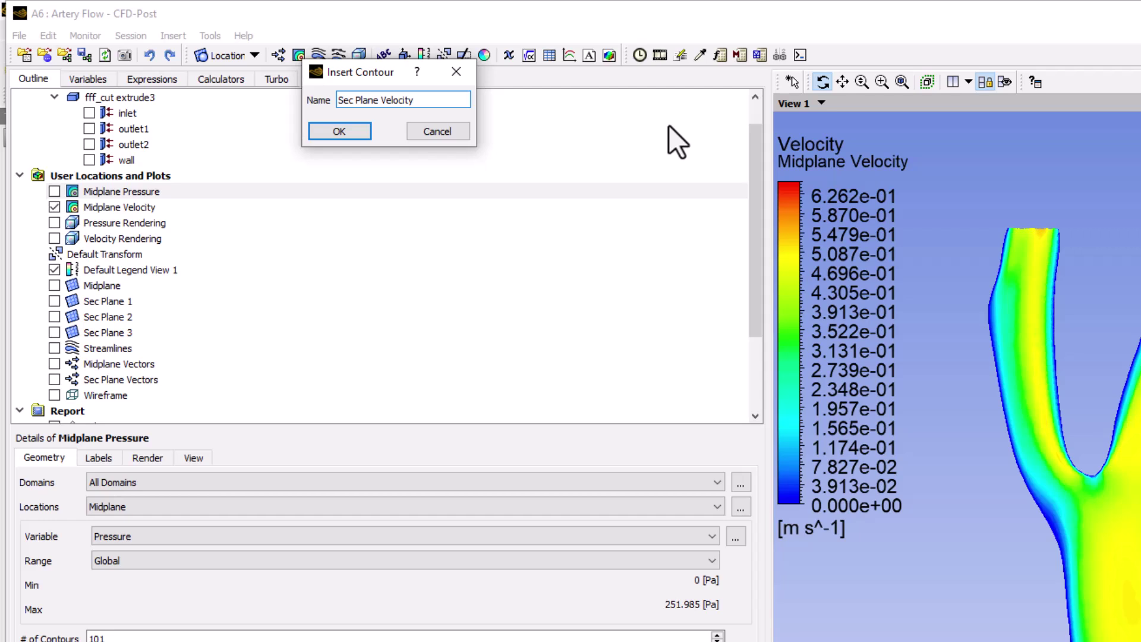
click(340, 131)
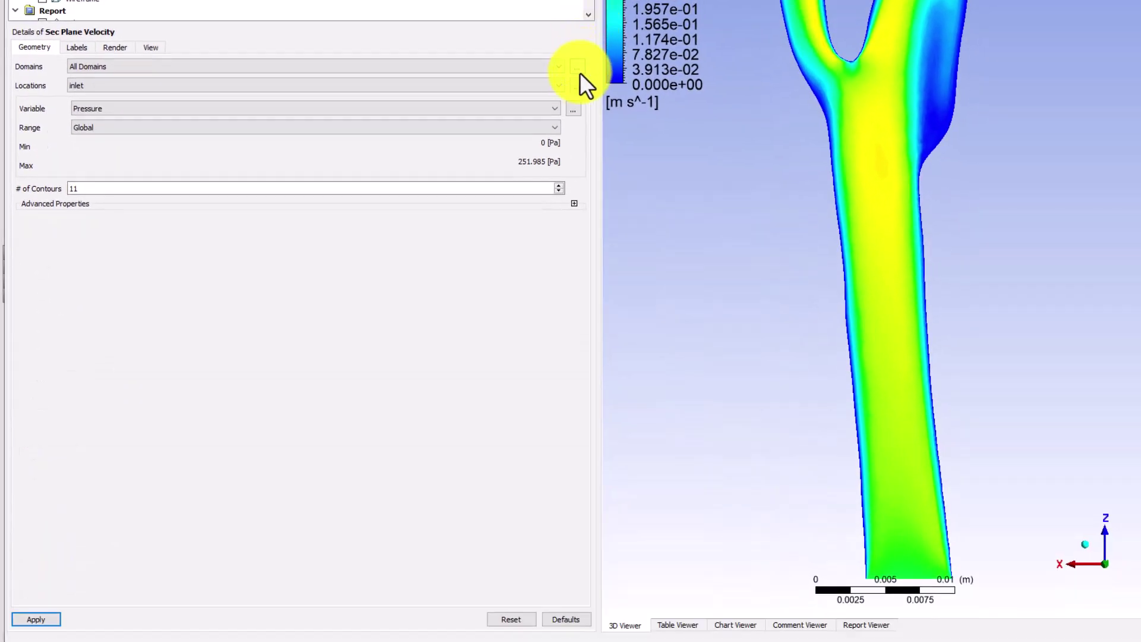
Step: Set the Sec Plane Velocity contour's variable to Velocity and its locations to Sec Plane 1, Sec Plane 2 and Sec Plane 3
click(538, 109)
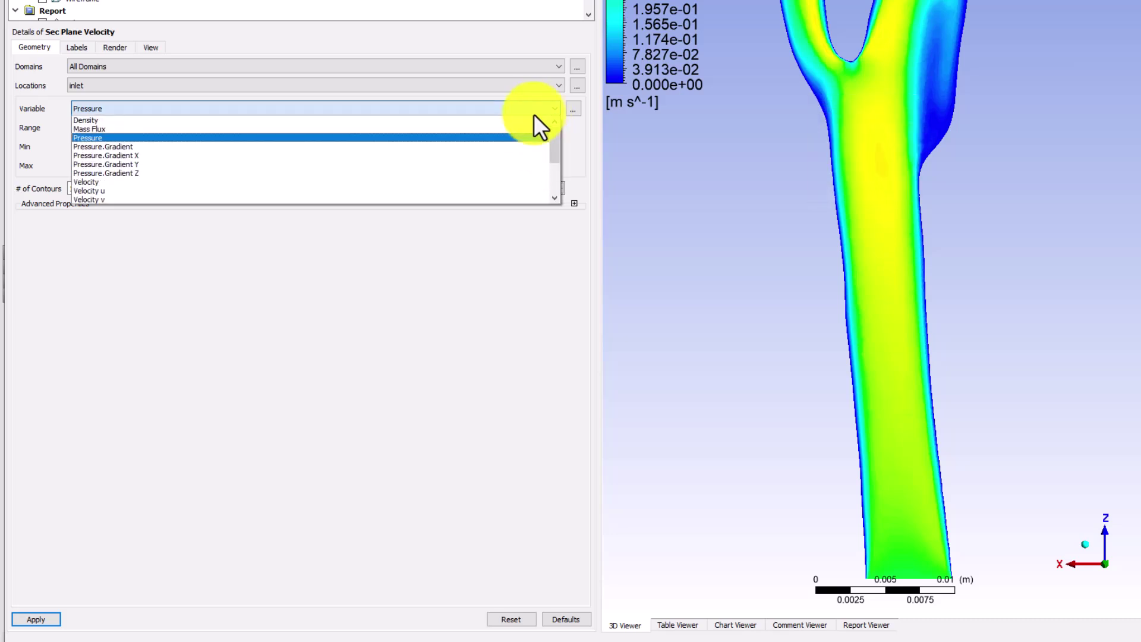
click(443, 183)
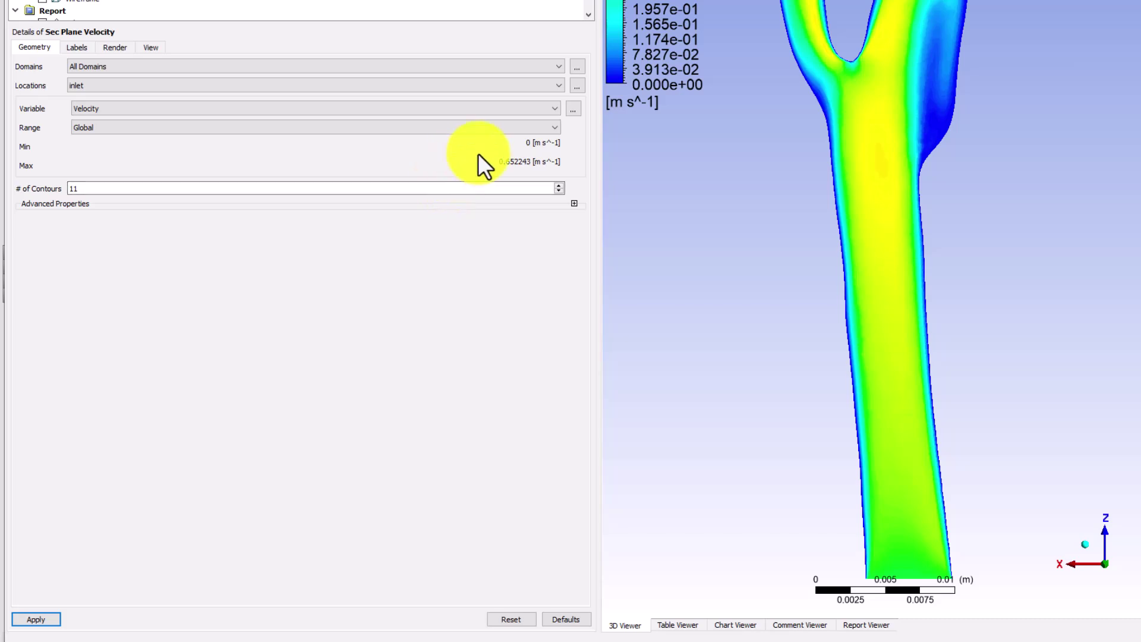
click(577, 86)
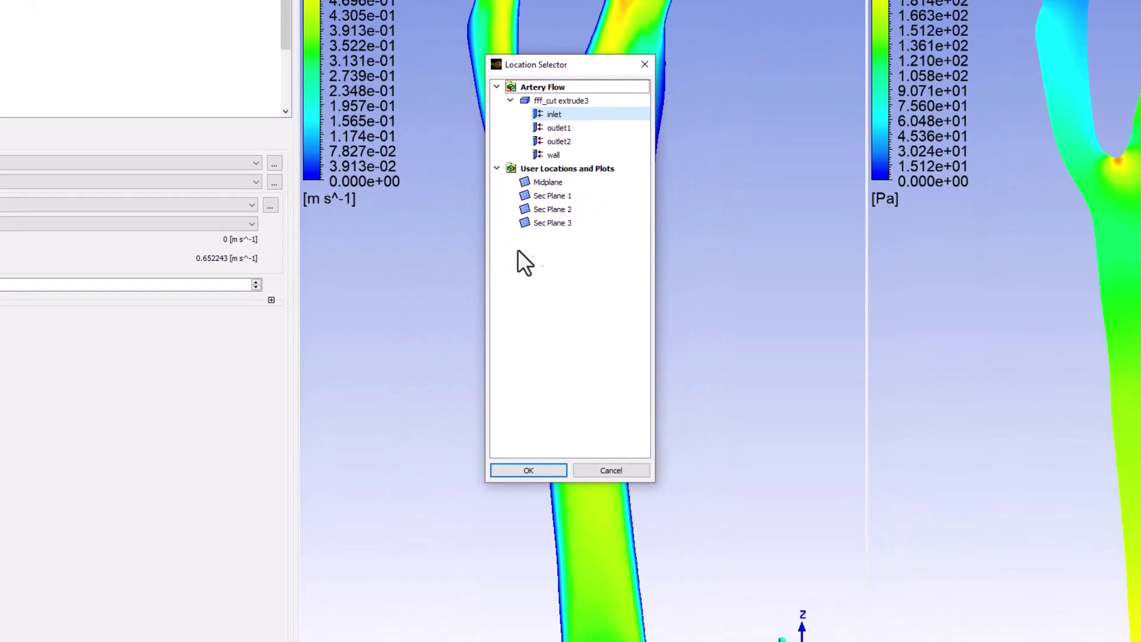
key(s)
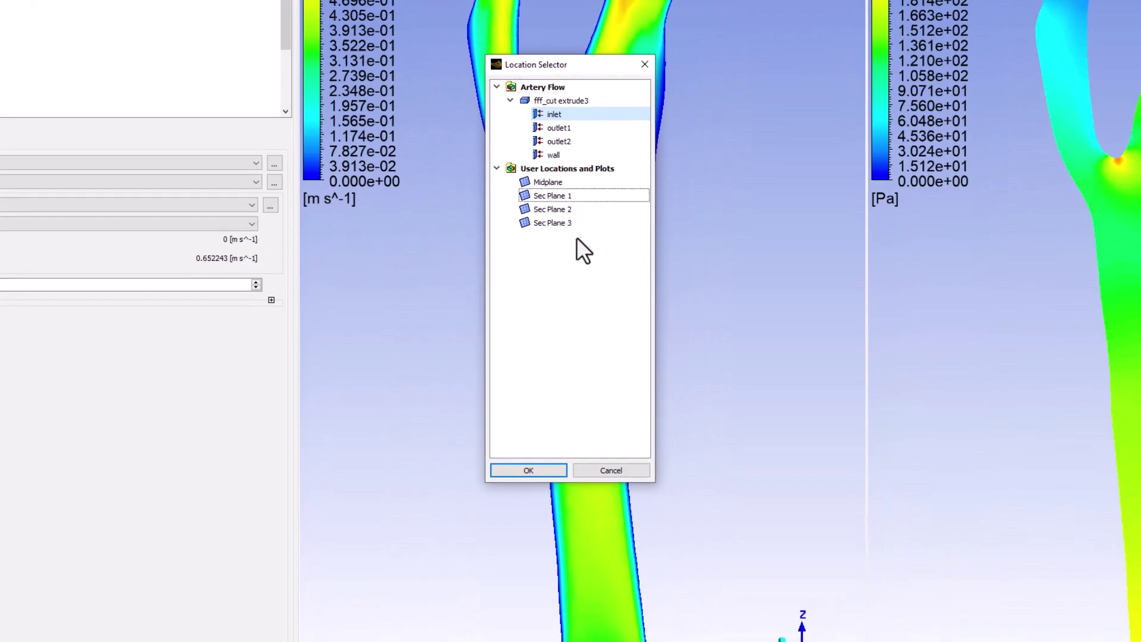
click(590, 196)
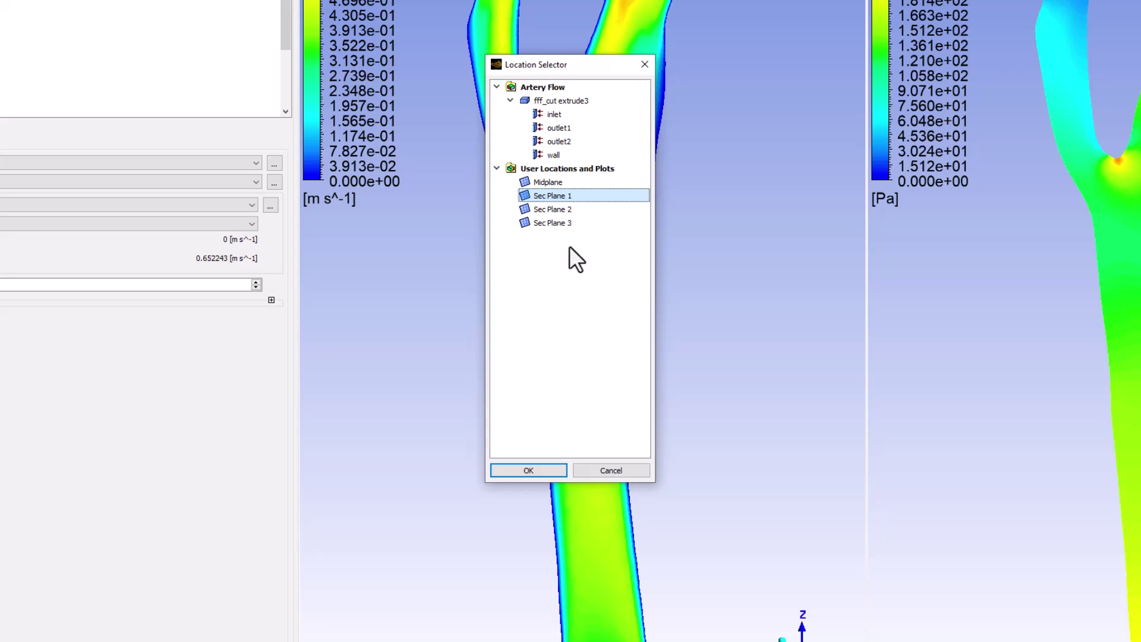
ctrl+click(591, 211)
ctrl+click(594, 223)
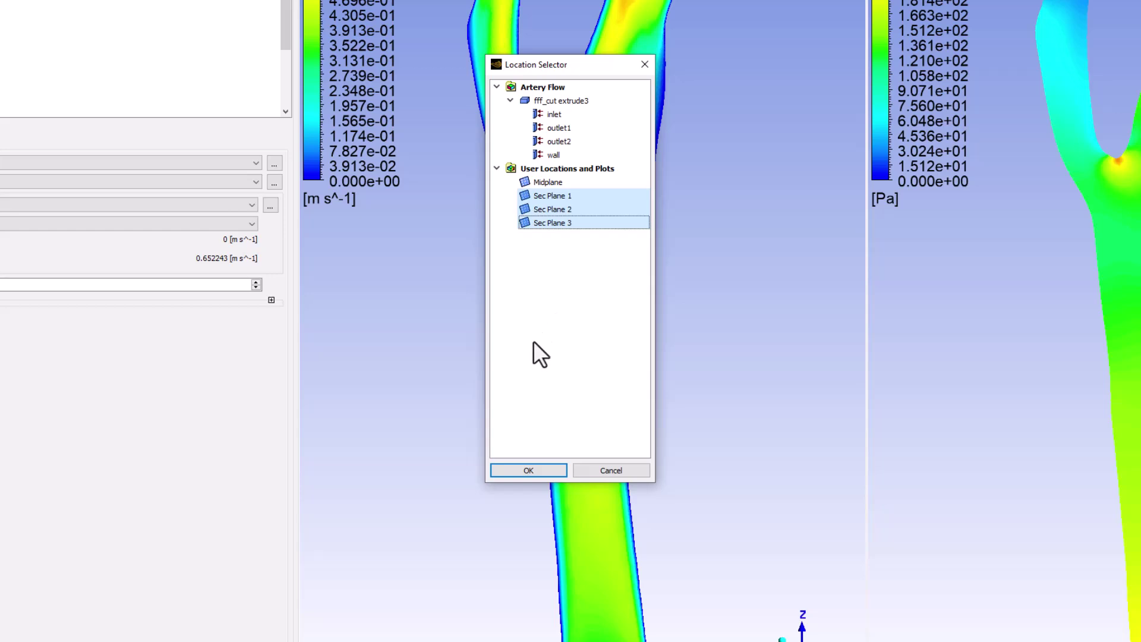
click(518, 472)
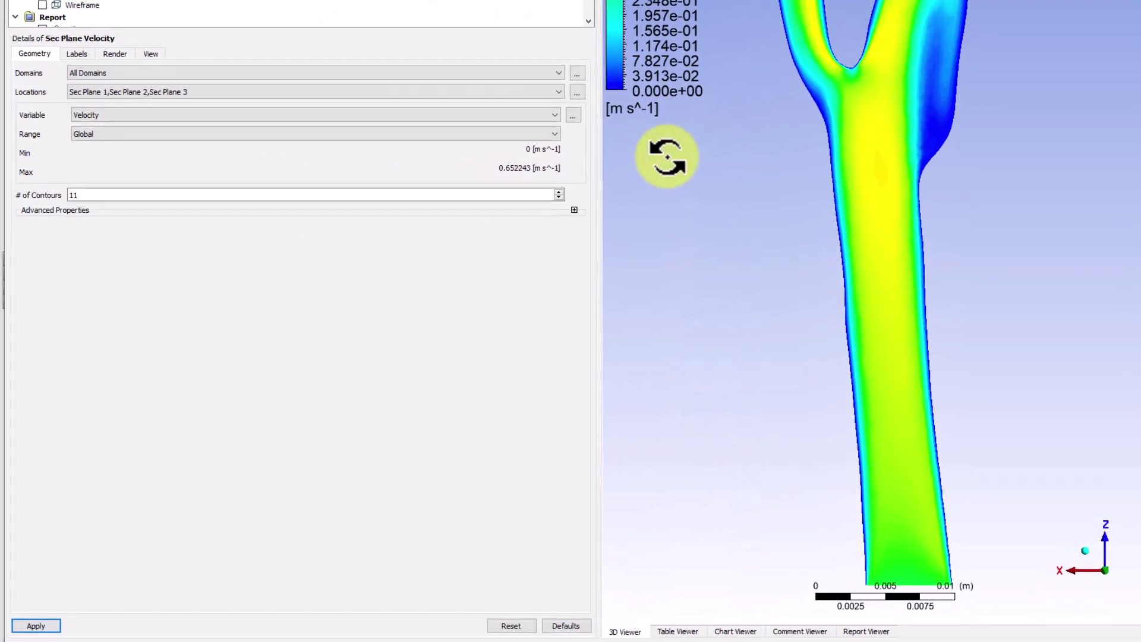
Step: Set the number of contours for Sec Plane Velocity to 101 and apply the plot
click(74, 200)
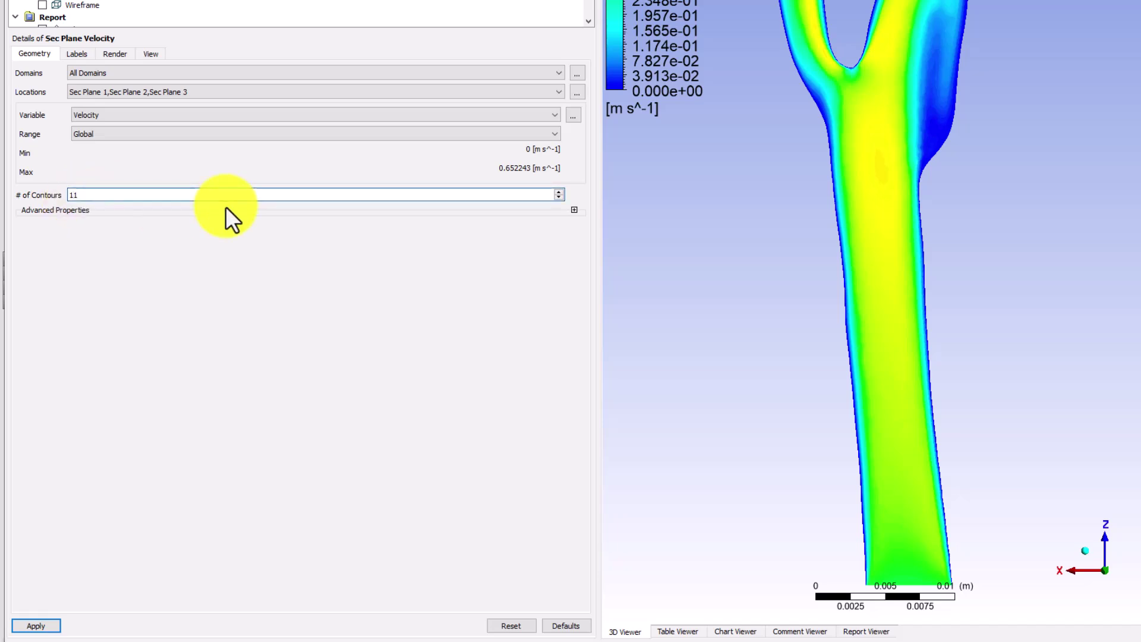
text(0)
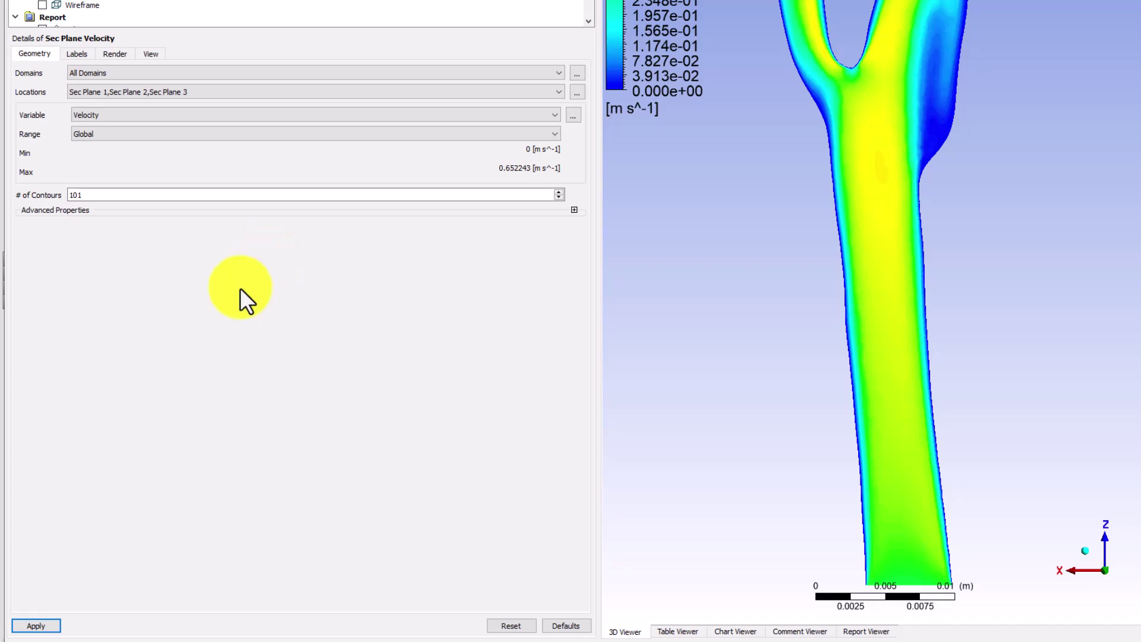
click(40, 624)
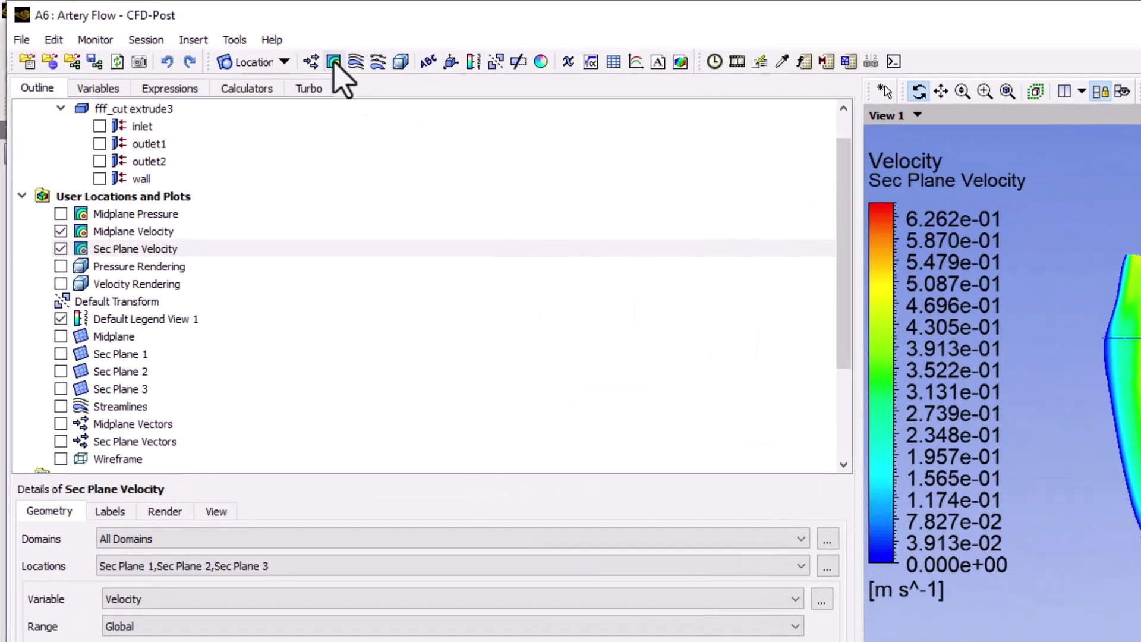
Step: Insert a contour plot named Sec Plane Pressure
click(333, 60)
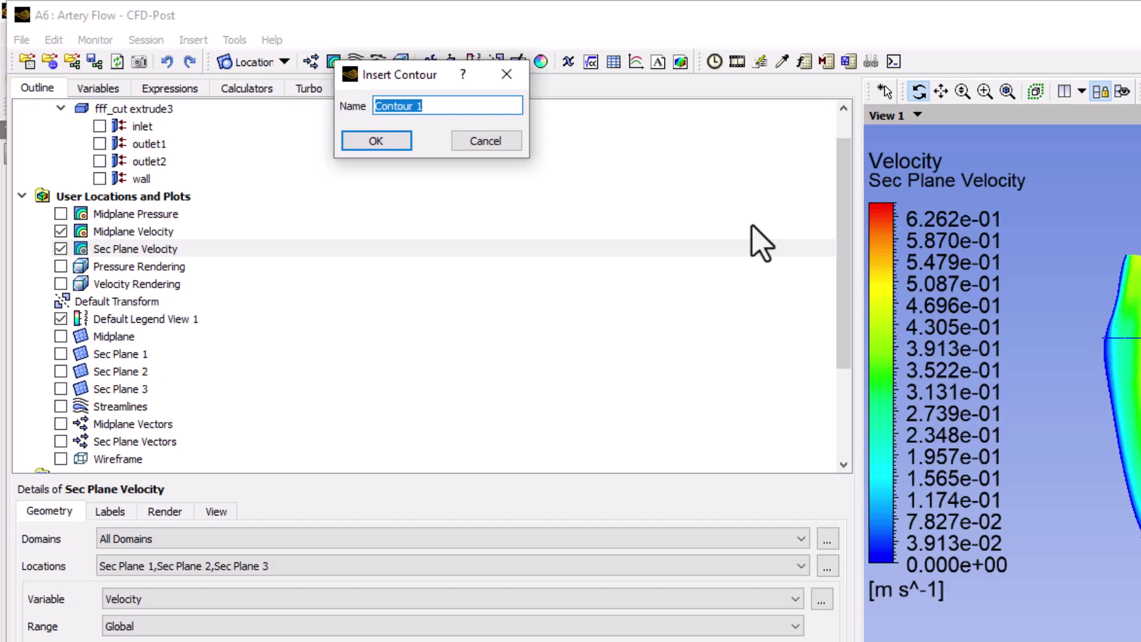
text(Sec Plane Pressure)
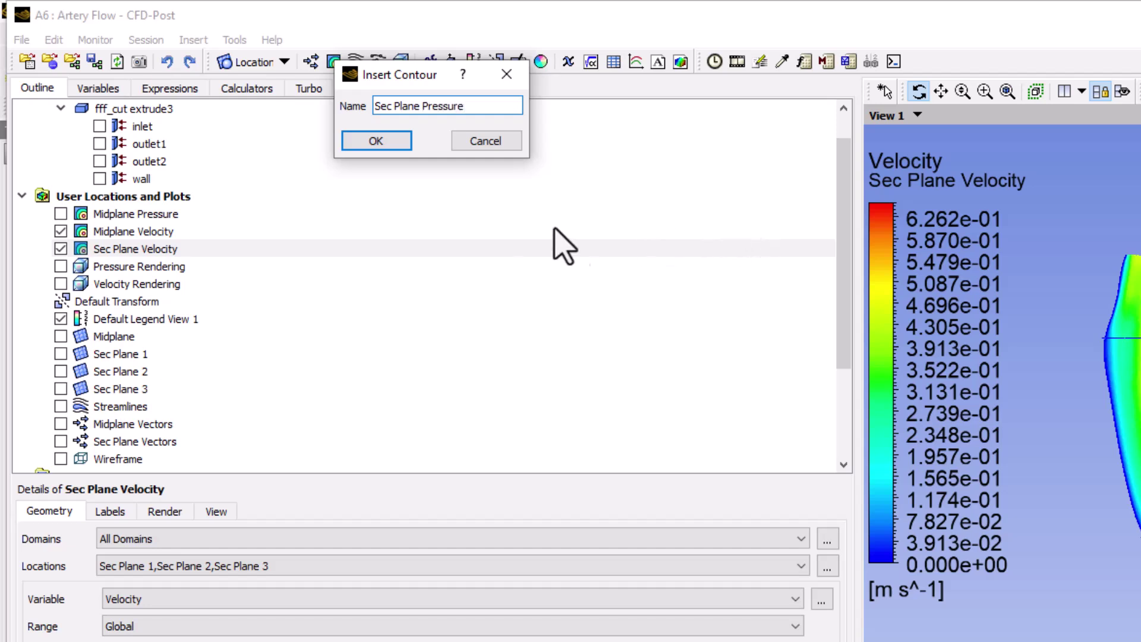
click(377, 143)
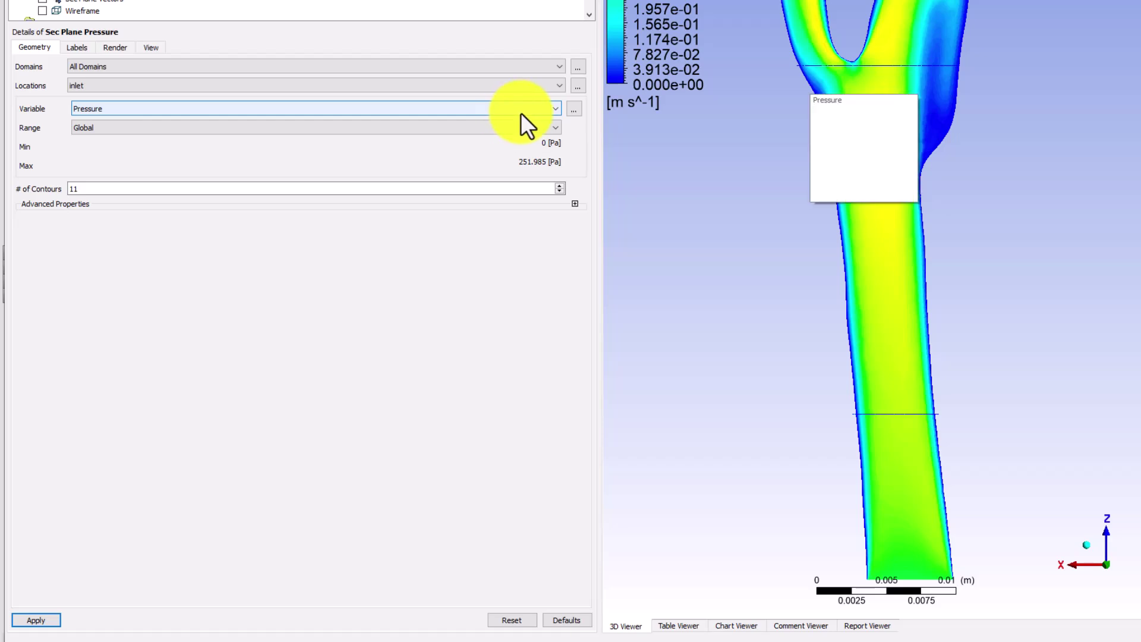
Step: Place the Sec Plane Pressure contour on Sec Plane 1, Sec Plane 2 and Sec Plane 3 with 101 contours and apply it
click(583, 85)
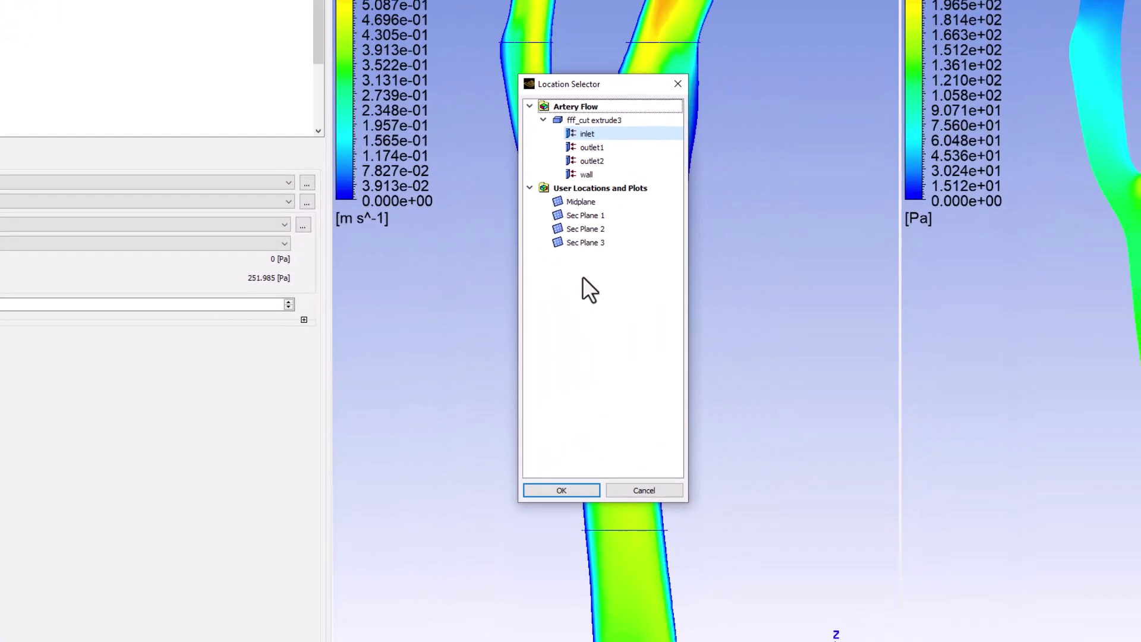
click(615, 220)
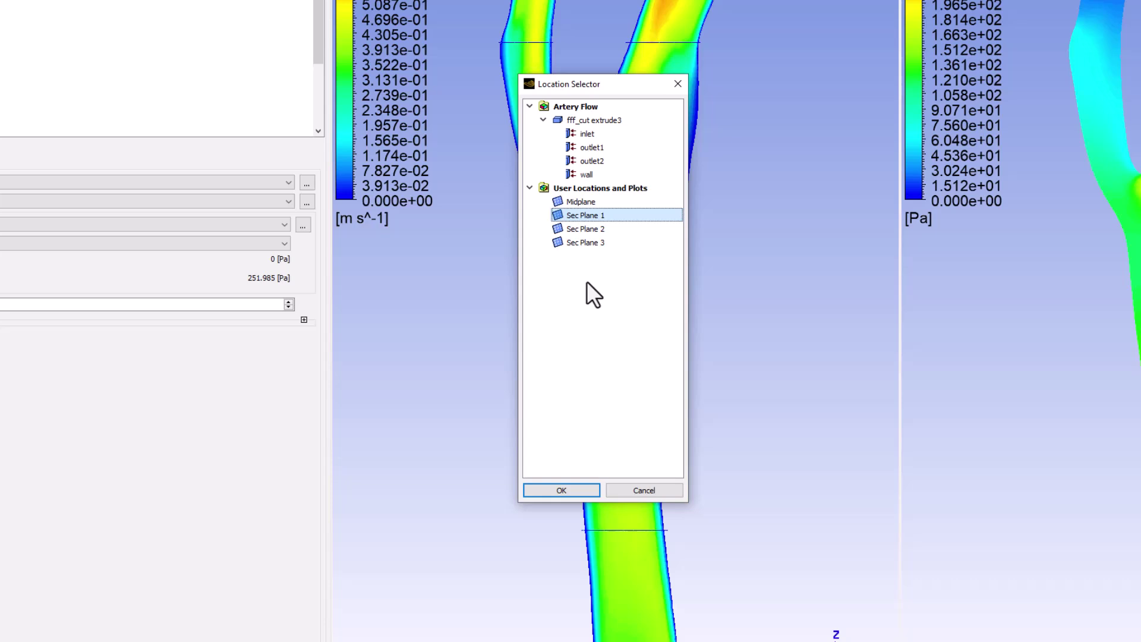
ctrl+click(620, 230)
ctrl+click(622, 242)
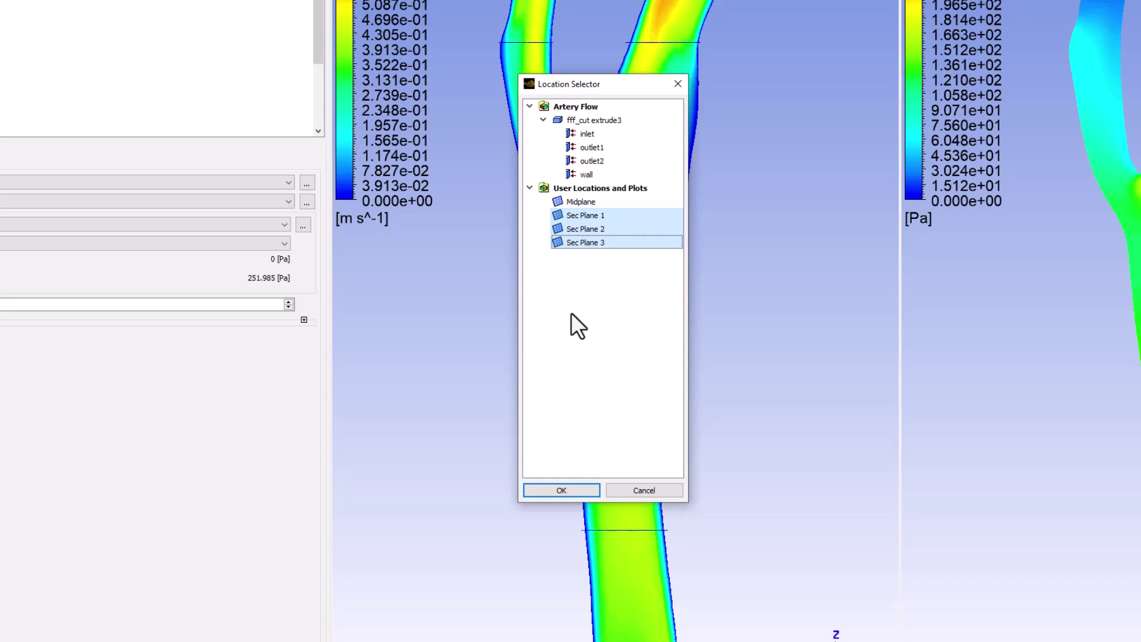
click(558, 489)
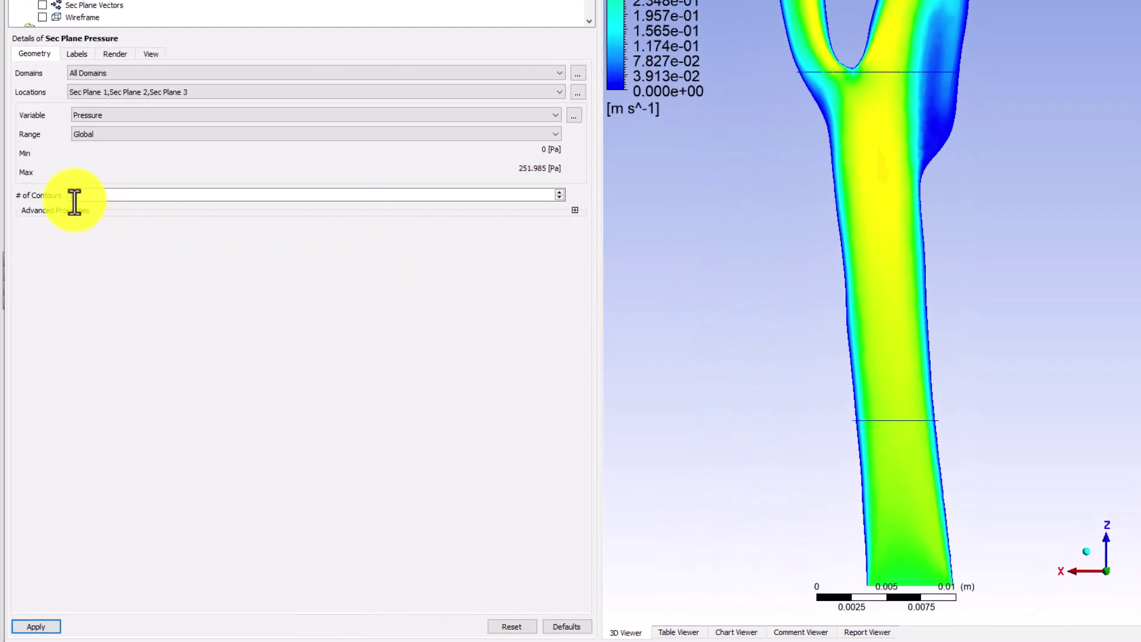
text(01)
click(34, 626)
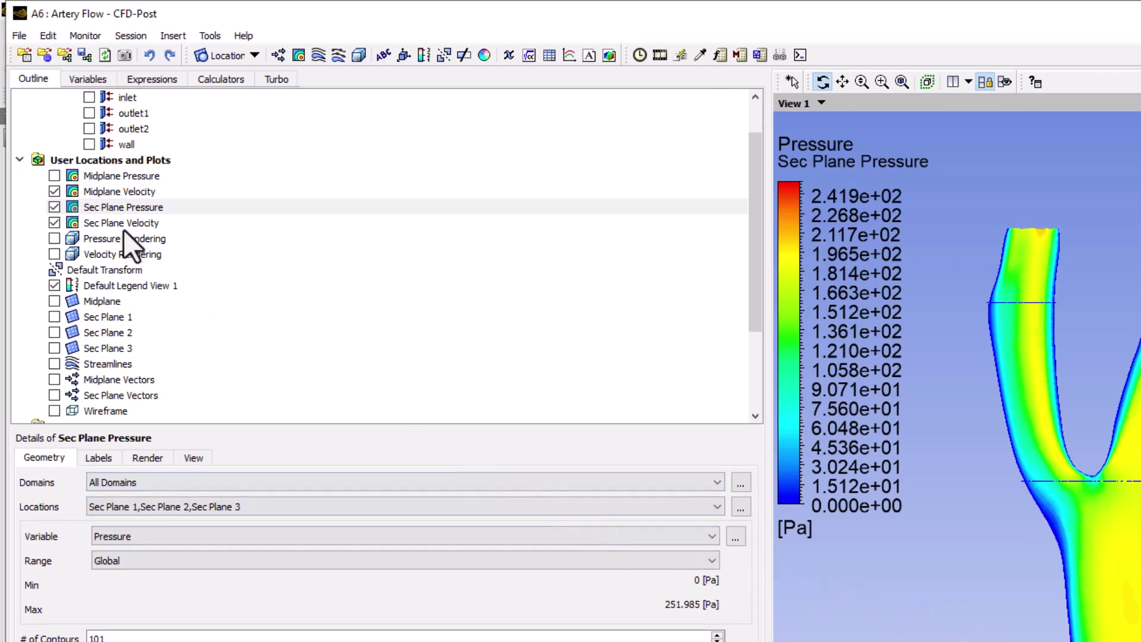
Step: Hide the Sec Plane Pressure and Midplane Velocity contours in View 1
click(52, 210)
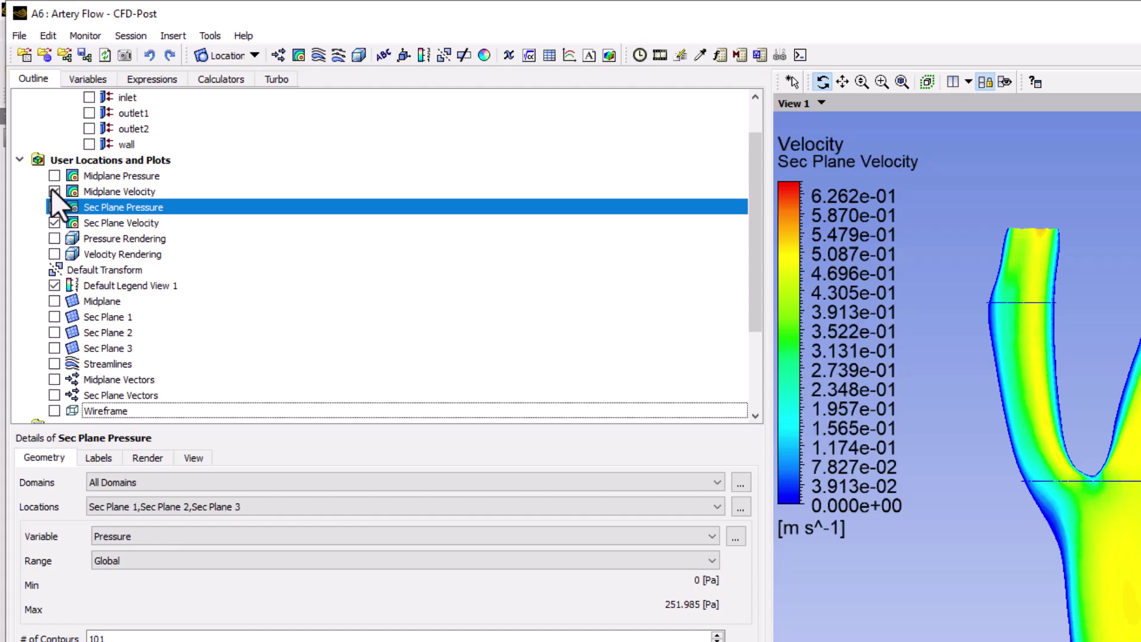
click(53, 190)
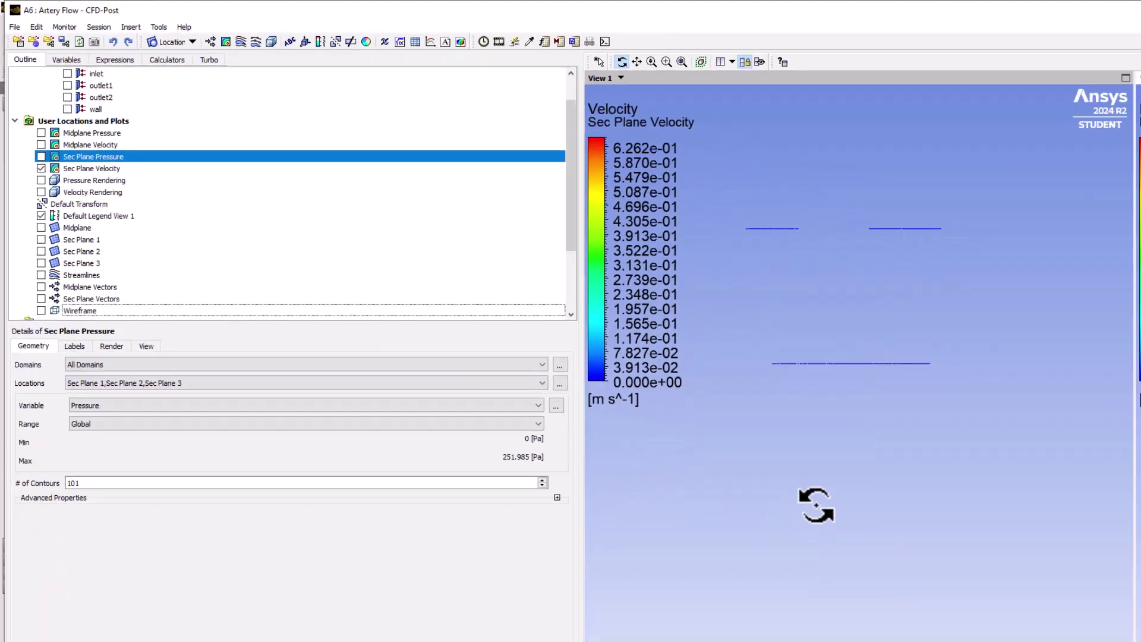
drag(643, 353, 643, 353)
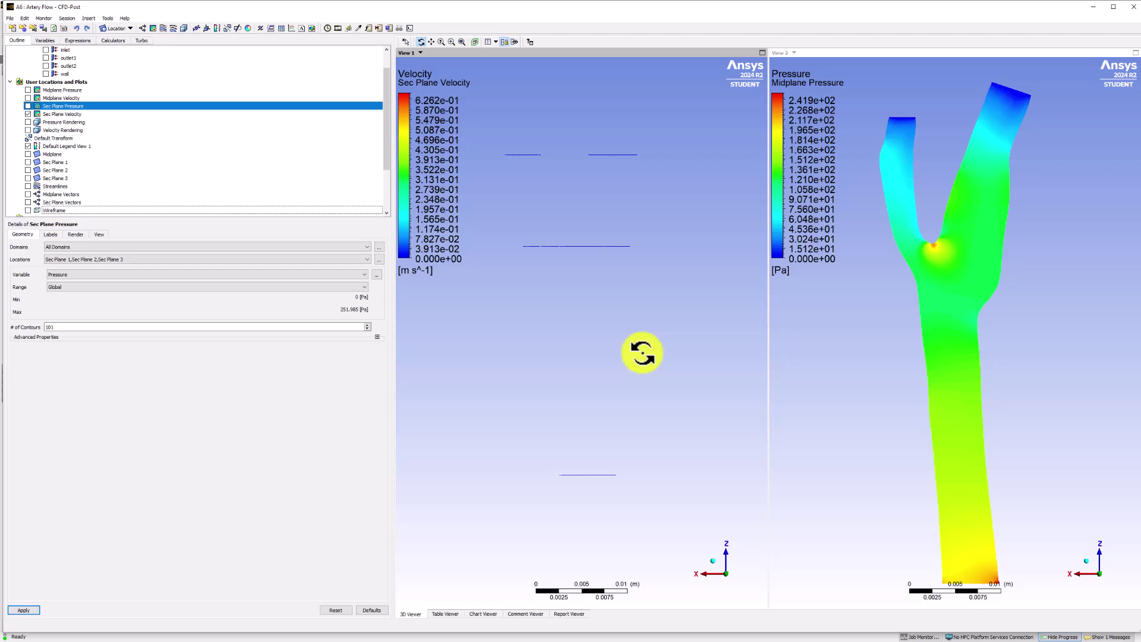
Step: Activate View 2, show the Sec Plane Pressure contour in it and hide Midplane Pressure
click(854, 387)
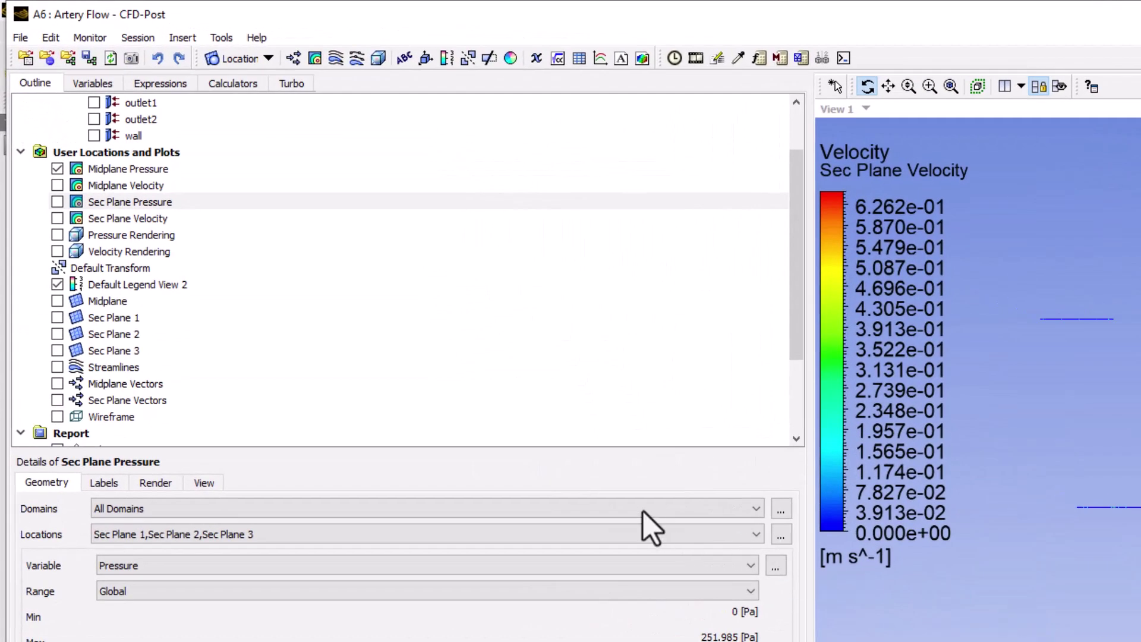
click(57, 202)
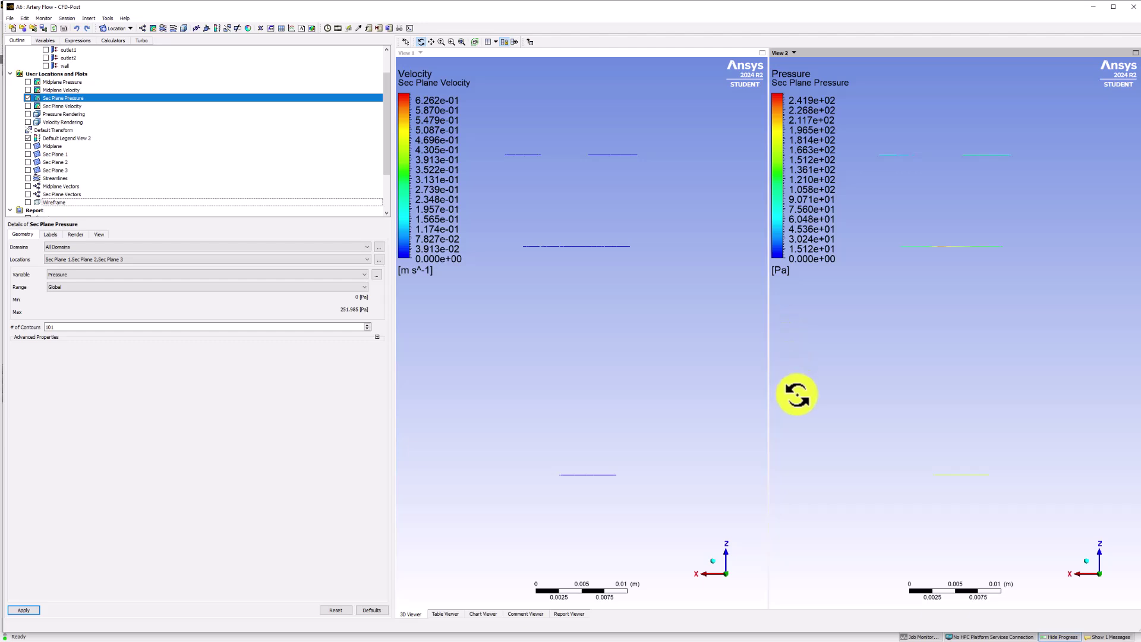
Step: Examine the section-plane velocity and pressure contours side by side from several viewing angles
drag(802, 398, 783, 328)
click(694, 358)
drag(694, 358, 704, 345)
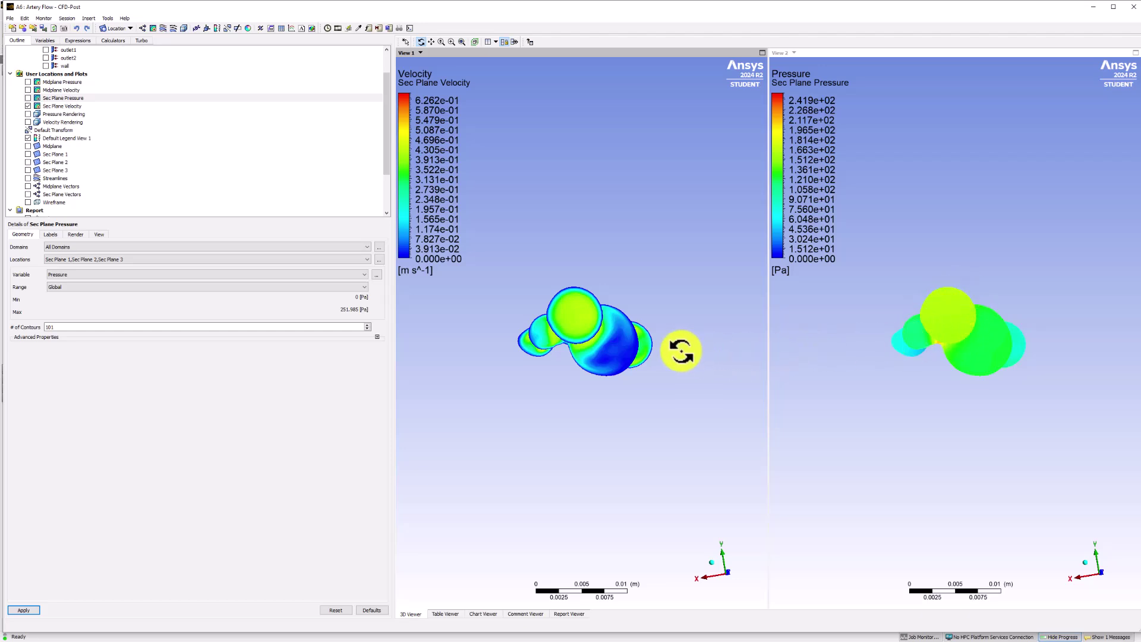
drag(682, 351, 671, 333)
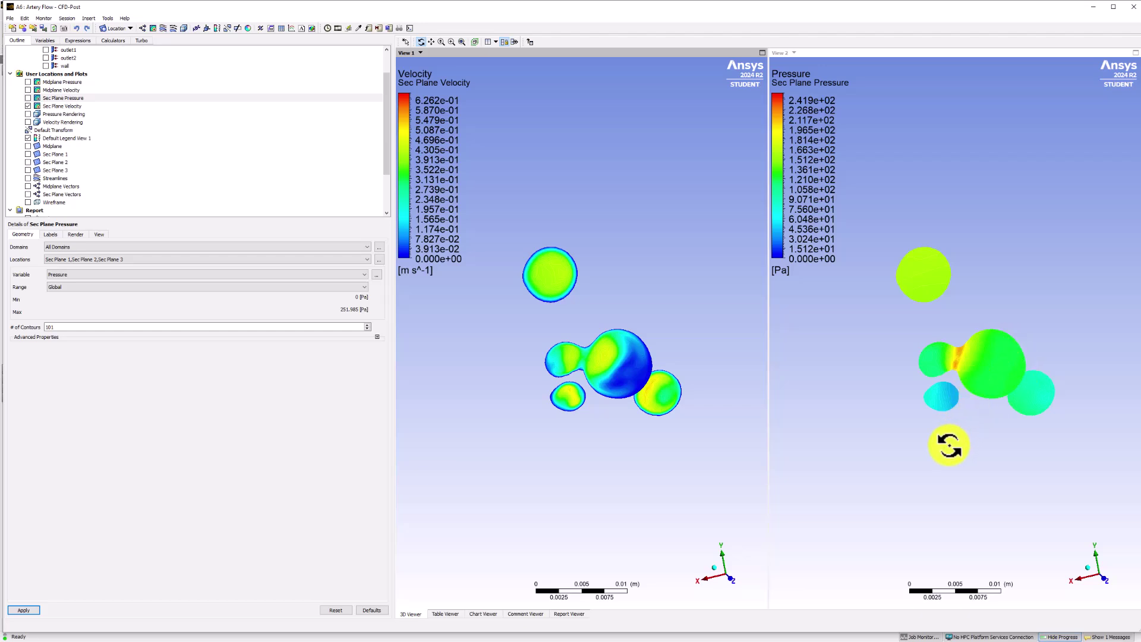
drag(989, 426, 854, 308)
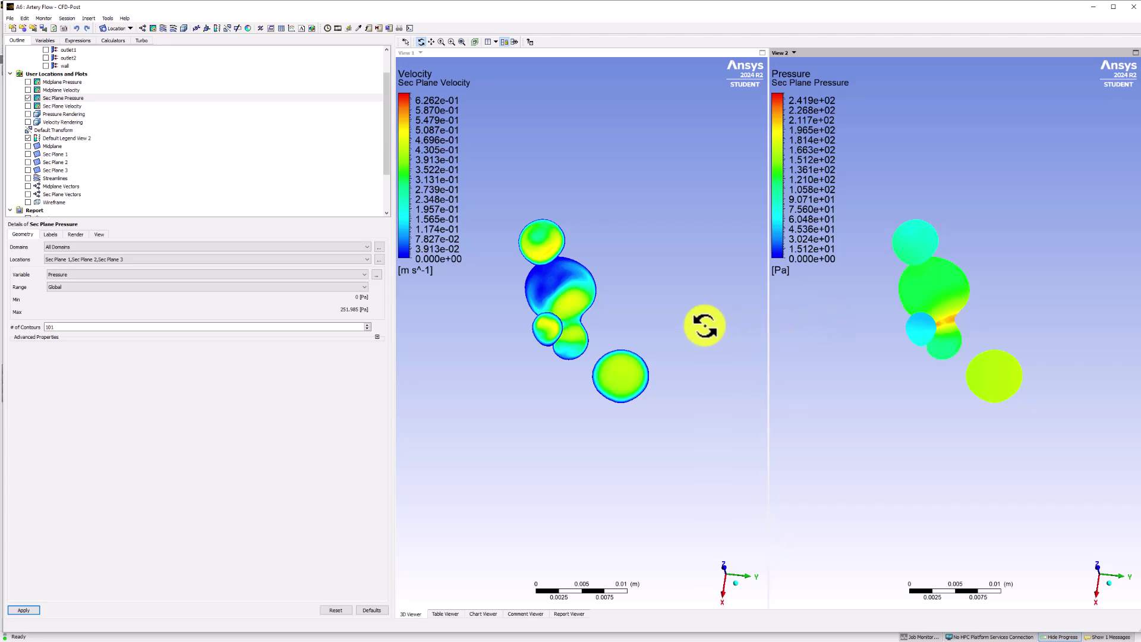